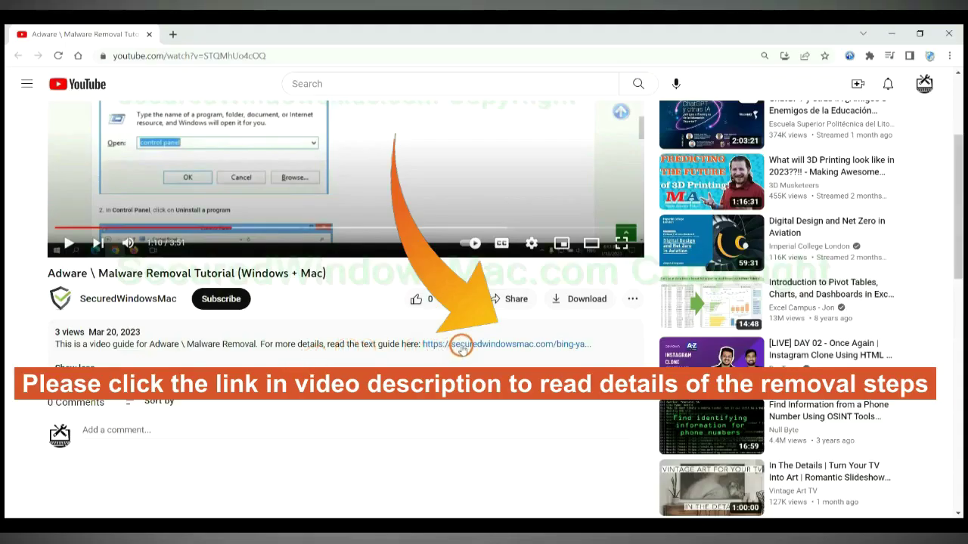
Step: Open the removal guide linked in the video description and go to its instant automatic removal section
{"action": "left_click", "coordinate": [461, 347]}
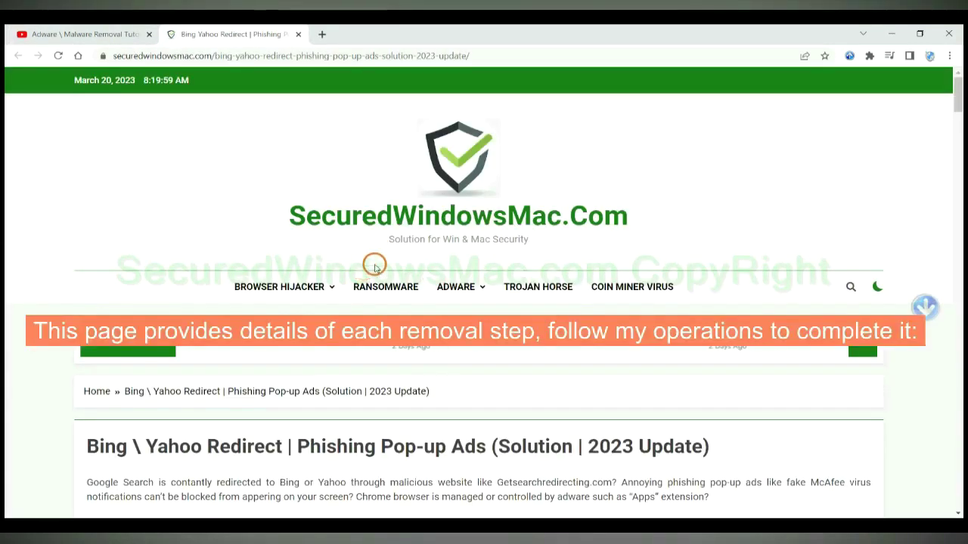
{"action": "scroll", "coordinate": [676, 234], "scroll_direction": "down", "scroll_amount": 10}
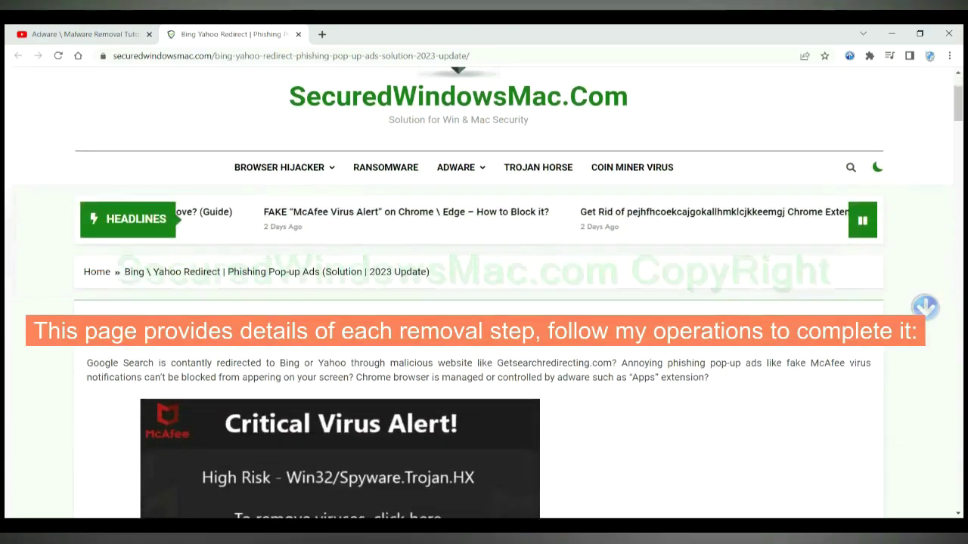
{"action": "scroll", "coordinate": [484, 287], "scroll_direction": "down", "scroll_amount": 4}
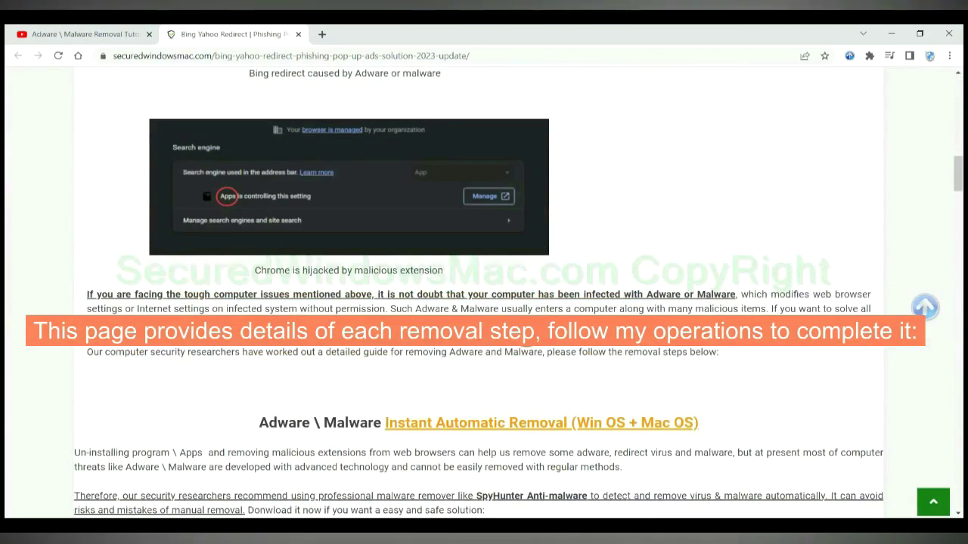
{"action": "scroll", "coordinate": [524, 332], "scroll_direction": "down", "scroll_amount": 3}
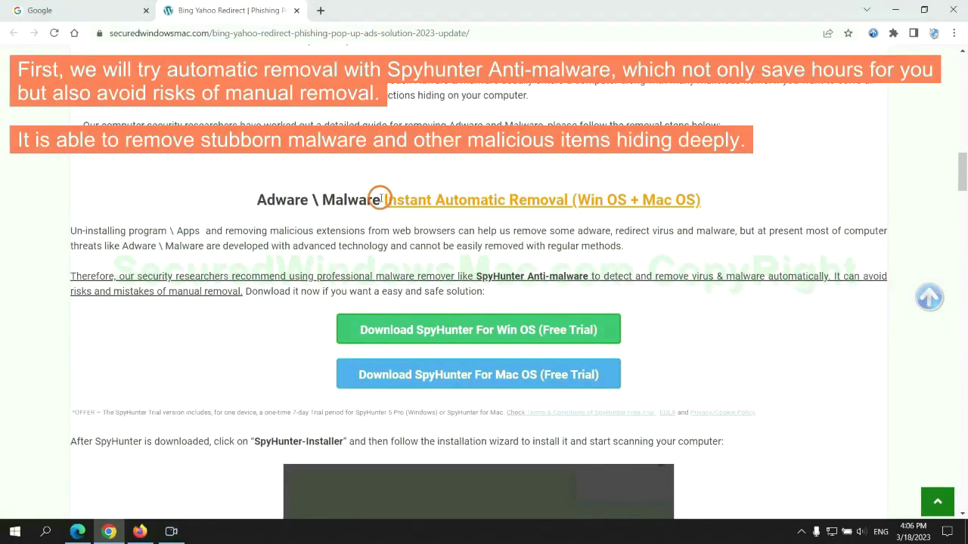
Step: Download the SpyHunter free trial for Win OS from the guide, keep the downloaded file, and launch the installer
{"action": "left_click_drag", "start_coordinate": [383, 199], "coordinate": [568, 199]}
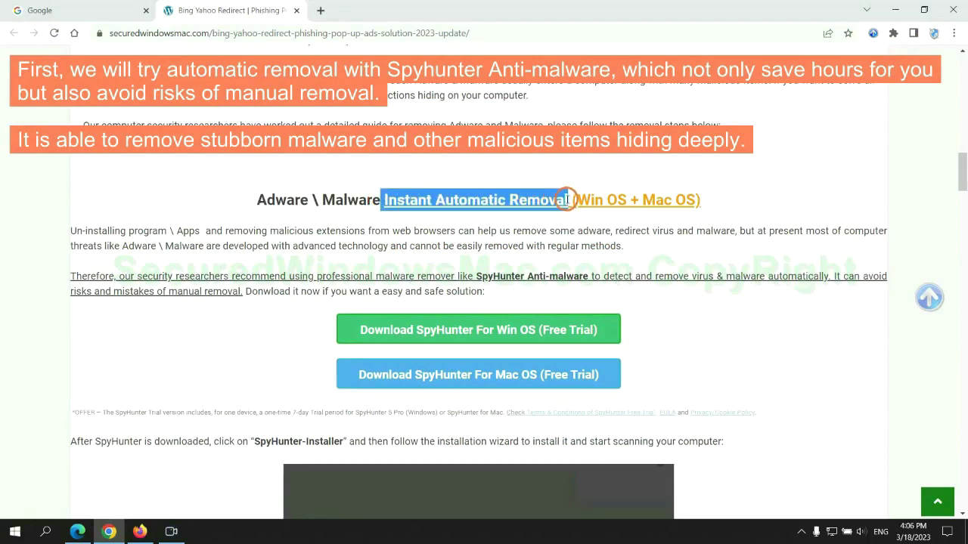
{"action": "left_click", "coordinate": [481, 167]}
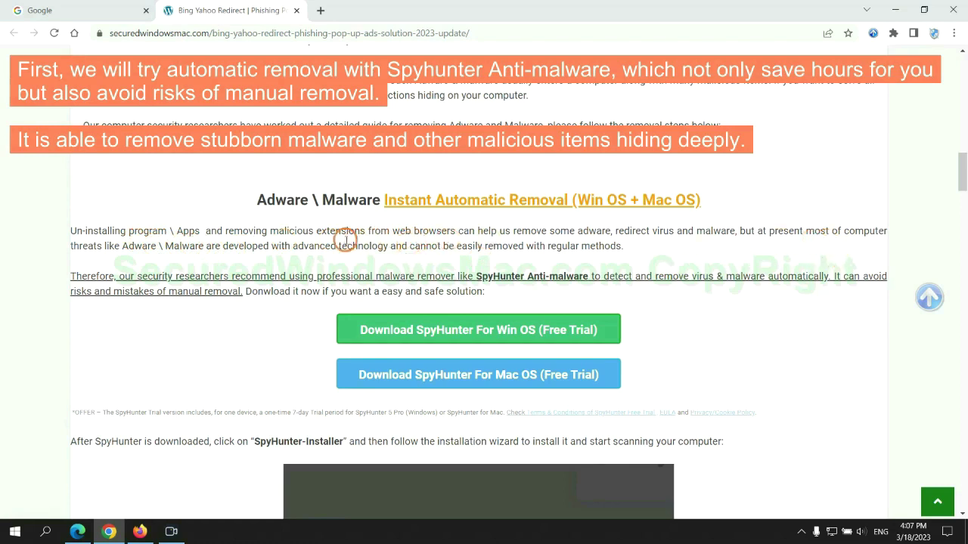
{"action": "scroll", "coordinate": [480, 274], "scroll_direction": "down", "scroll_amount": 1}
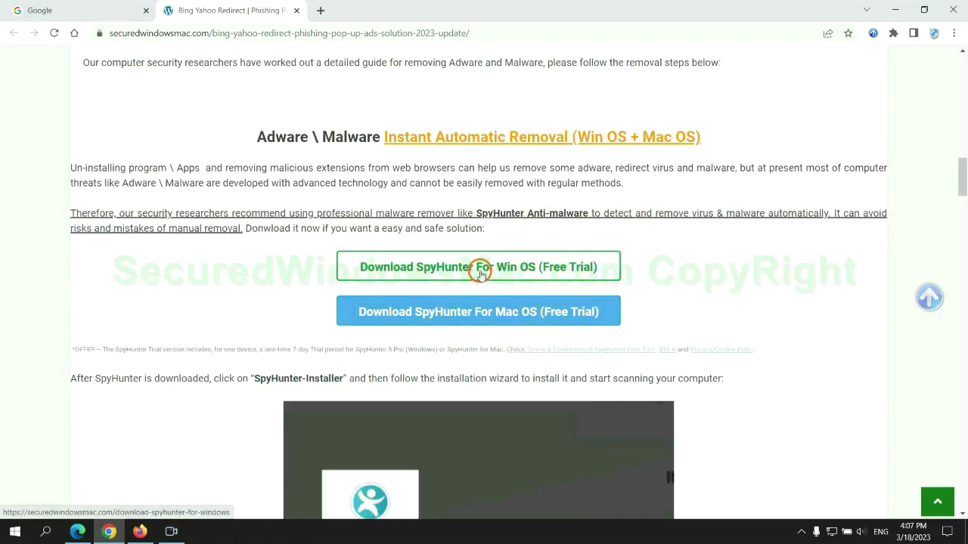
{"action": "scroll", "coordinate": [490, 306], "scroll_direction": "down", "scroll_amount": 1}
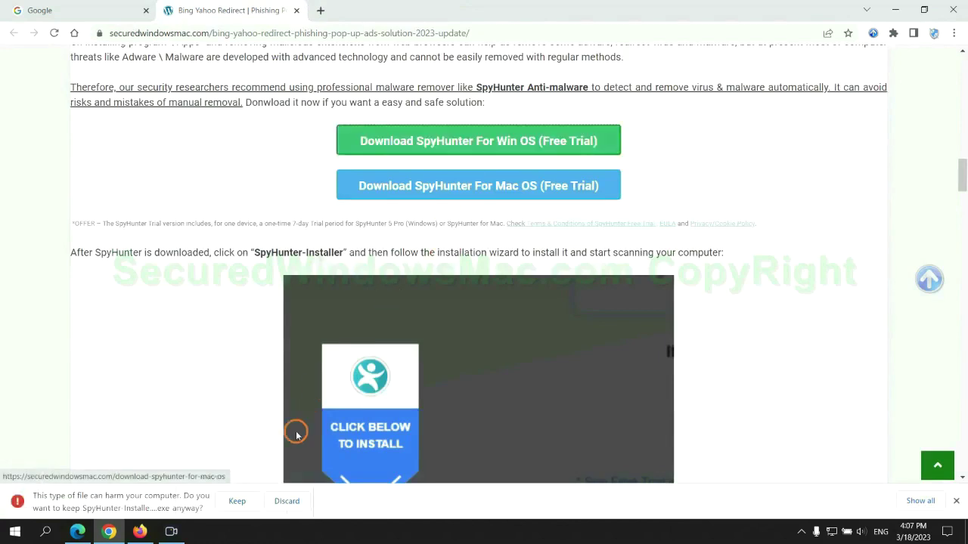
{"action": "left_click", "coordinate": [236, 501]}
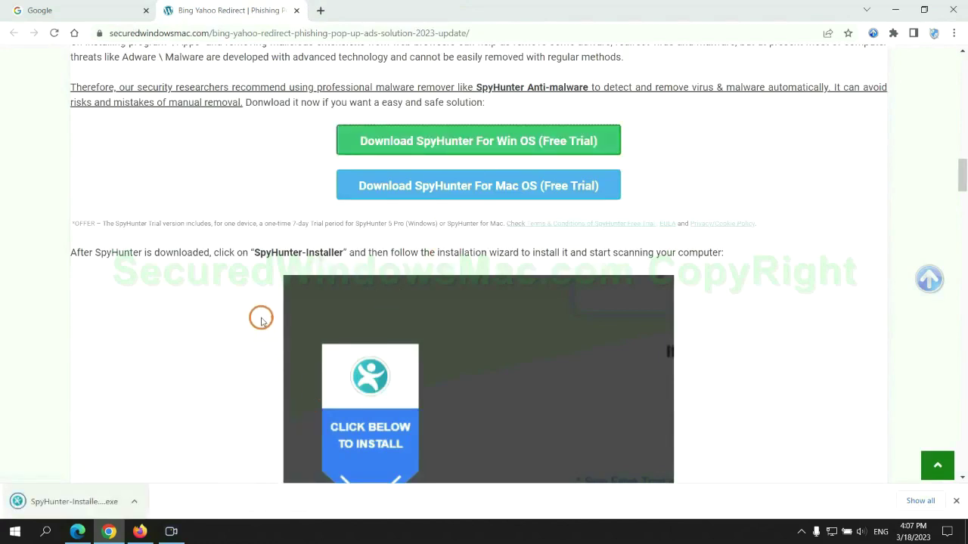
{"action": "left_click", "coordinate": [93, 503]}
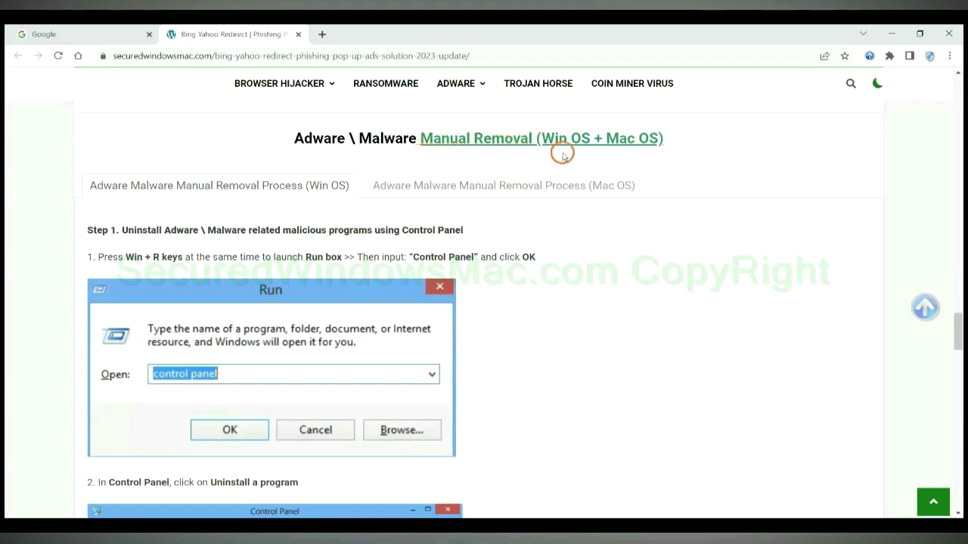
Step: Review the guide's manual removal section for Win OS and Mac OS, including Step 1 on uninstalling malicious programs
{"action": "left_click_drag", "start_coordinate": [546, 140], "coordinate": [579, 139]}
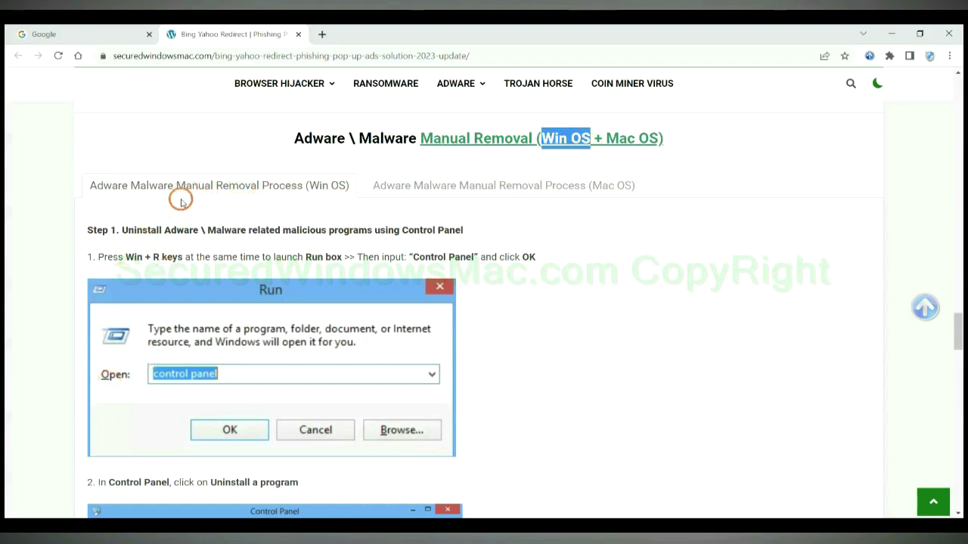
{"action": "left_click_drag", "start_coordinate": [605, 136], "coordinate": [656, 138]}
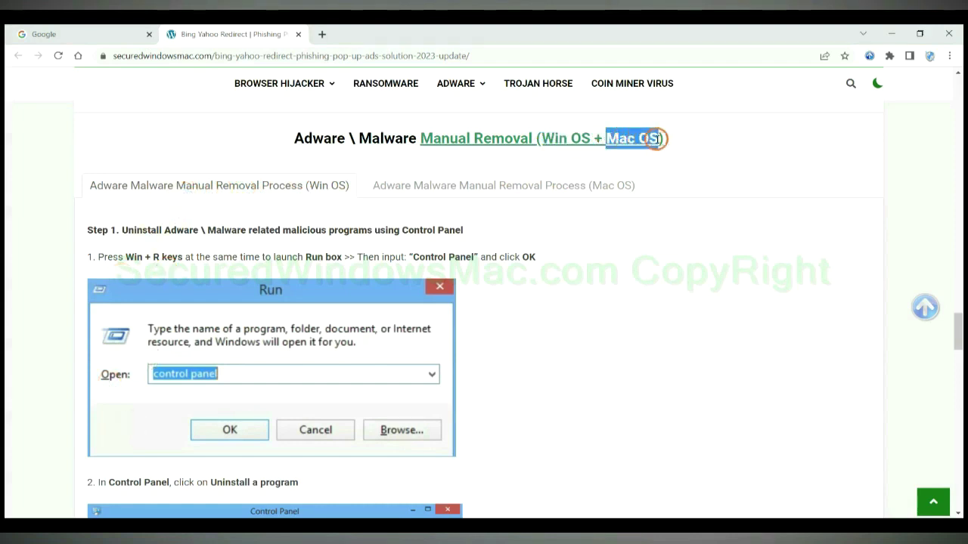
{"action": "left_click", "coordinate": [496, 184]}
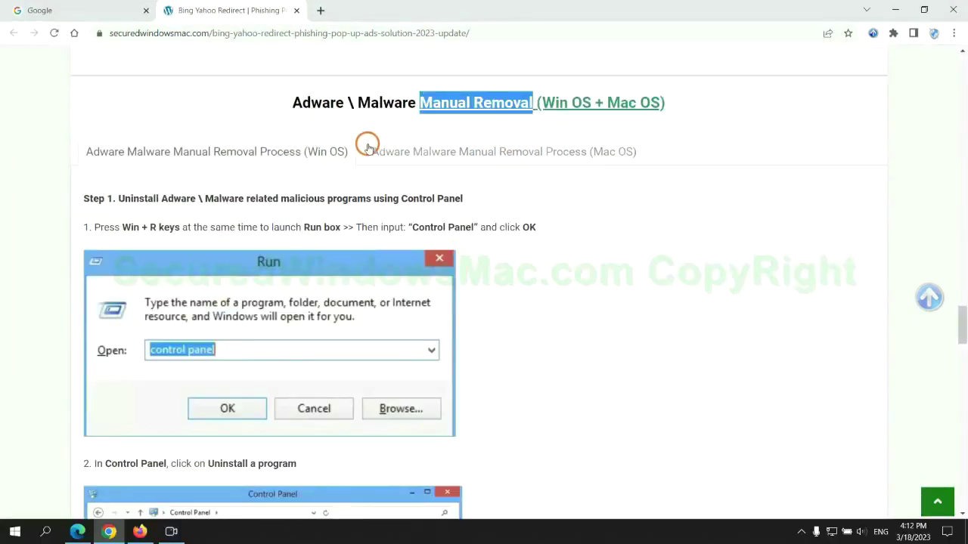
{"action": "scroll", "coordinate": [360, 267], "scroll_direction": "up", "scroll_amount": 3}
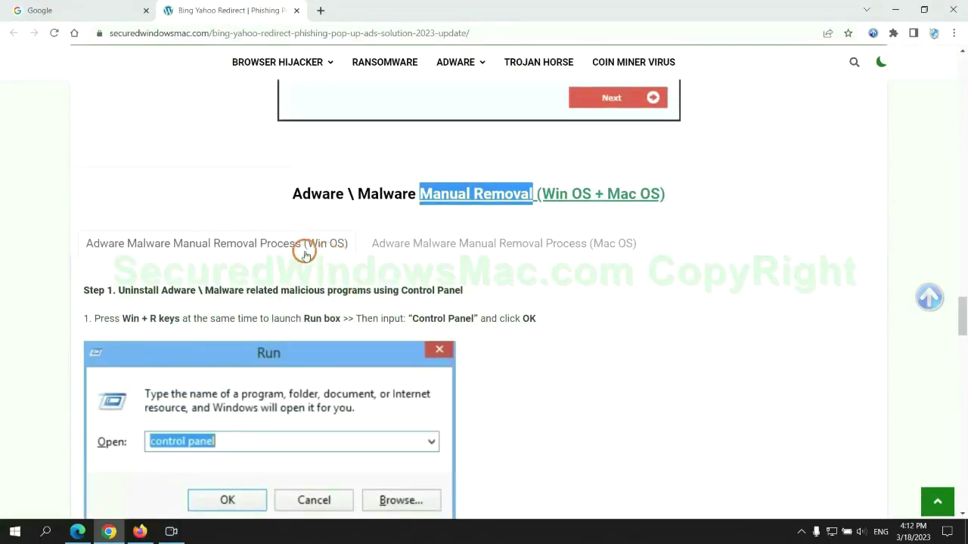
{"action": "scroll", "coordinate": [303, 250], "scroll_direction": "down", "scroll_amount": 2}
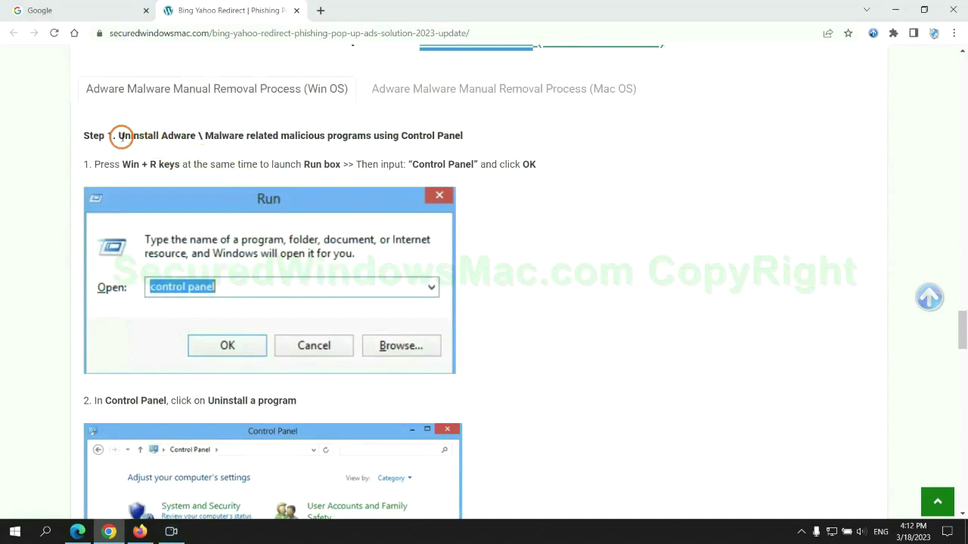
{"action": "left_click_drag", "start_coordinate": [119, 137], "coordinate": [371, 140]}
{"action": "left_click", "coordinate": [642, 198]}
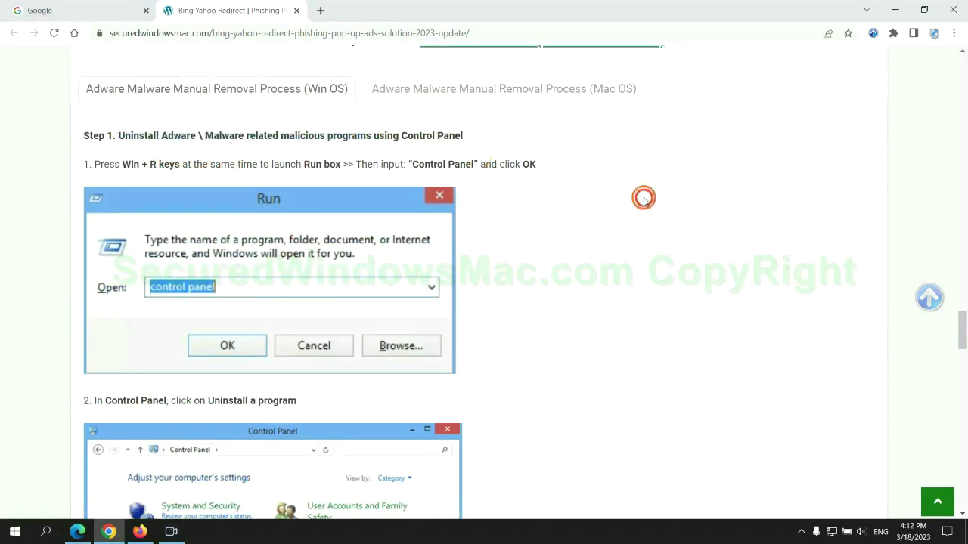
{"action": "scroll", "coordinate": [603, 199], "scroll_direction": "down", "scroll_amount": 2}
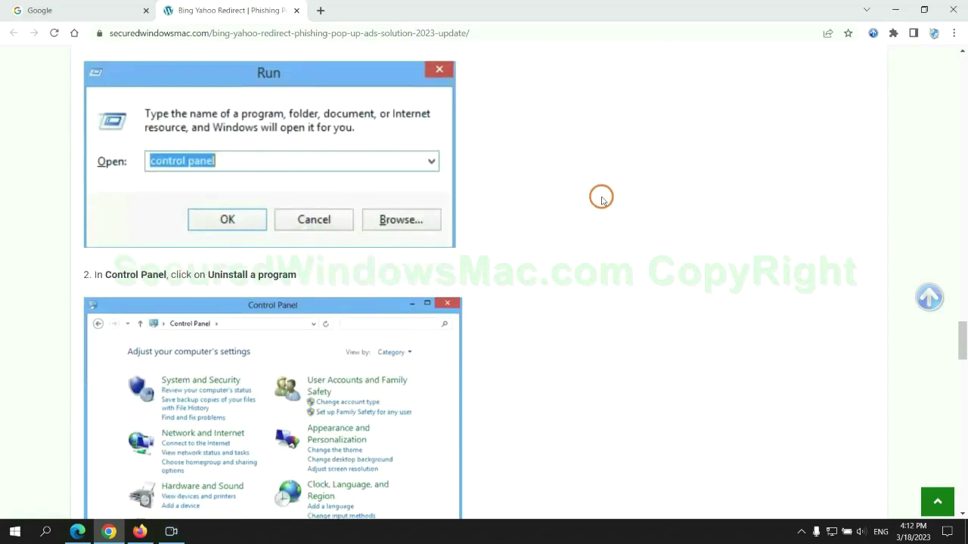
Step: Open Control Panel from the Run dialog with the command "control panel"
{"action": "key", "text": "super+r"}
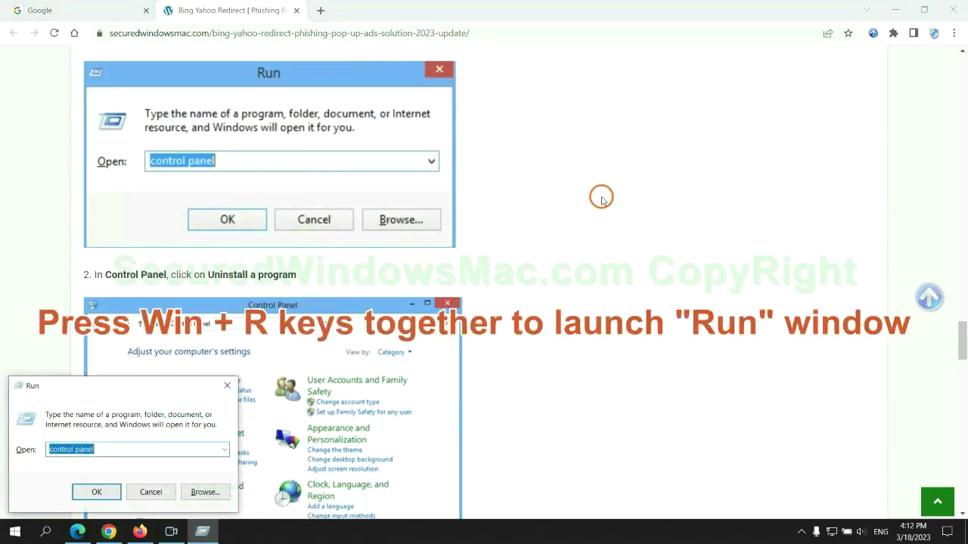
{"action": "type", "text": "control"}
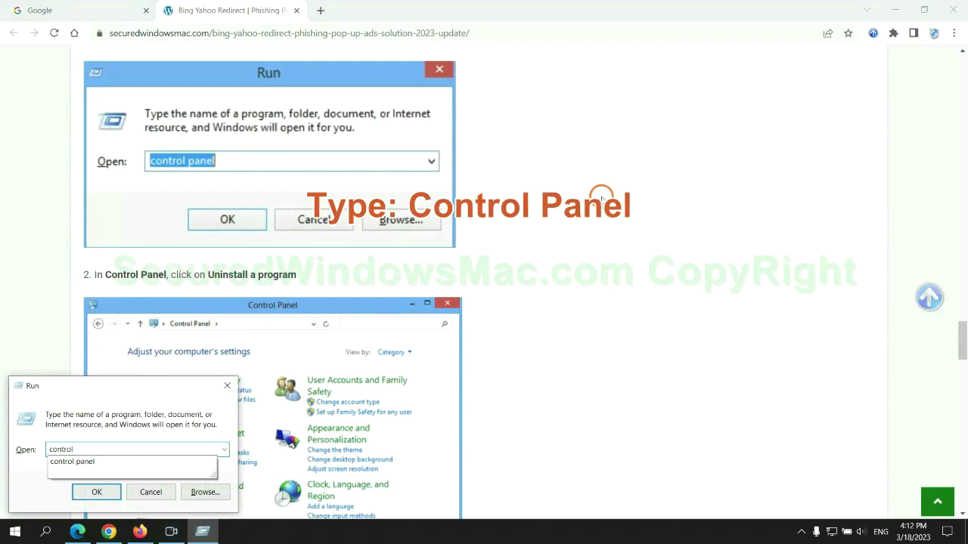
{"action": "type", "text": " panel"}
{"action": "key", "text": "Return"}
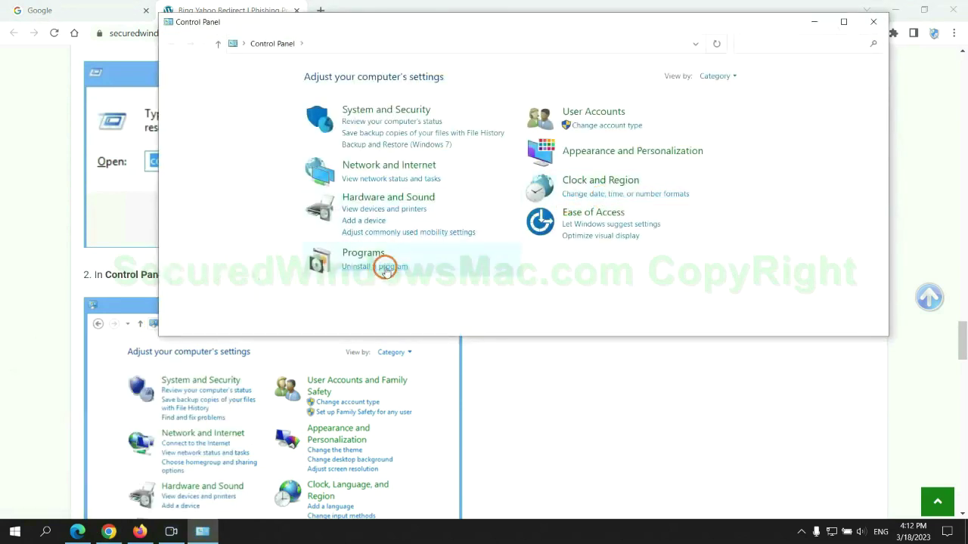
Step: Open the list of installed programs for uninstalling, select Lantern, and close the window
{"action": "left_click", "coordinate": [384, 266]}
{"action": "right_click", "coordinate": [317, 180]}
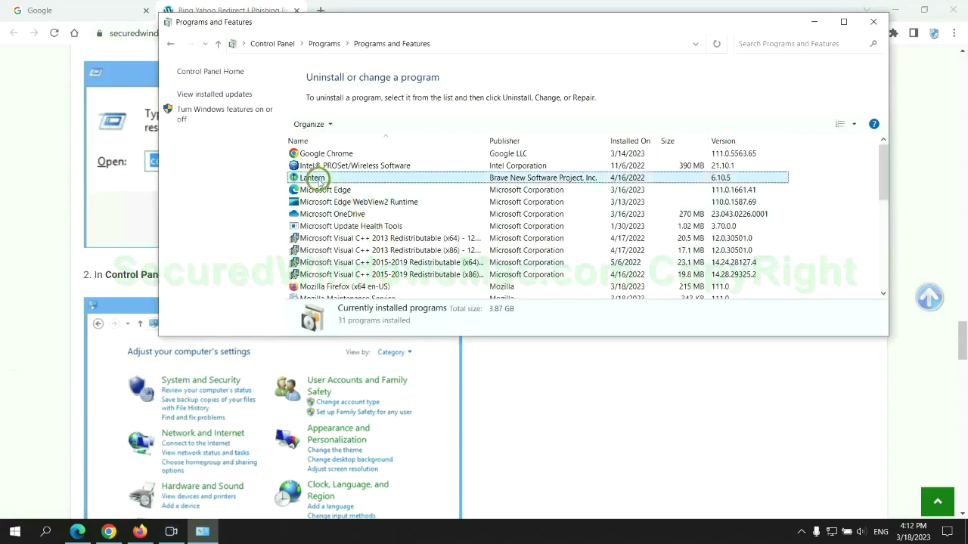
{"action": "left_click", "coordinate": [874, 21]}
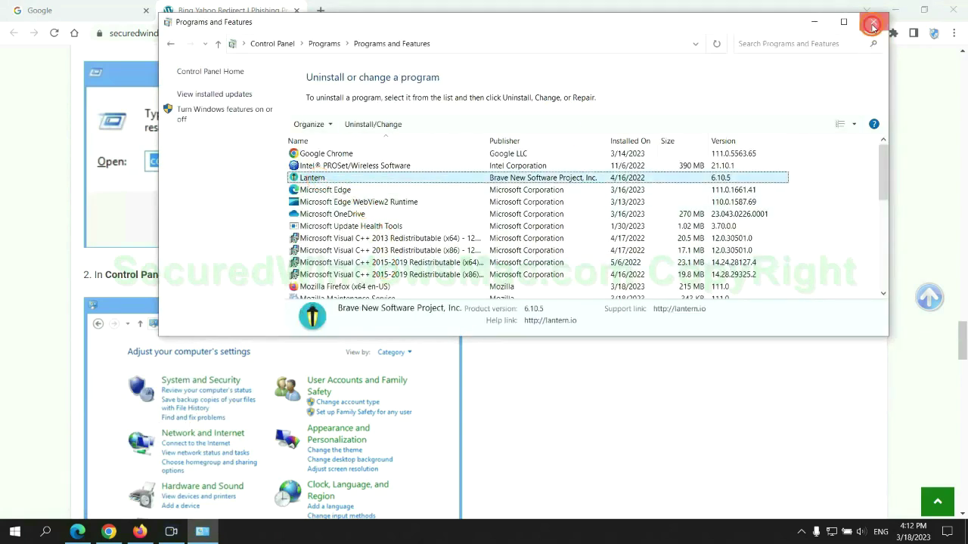
{"action": "left_click", "coordinate": [874, 22]}
Step: Consult Step 2 of the guide, switch to Microsoft Edge, and remove the McAfee WebAdvisor extension, closing the extensions page
{"action": "scroll", "coordinate": [283, 318], "scroll_direction": "down", "scroll_amount": 6}
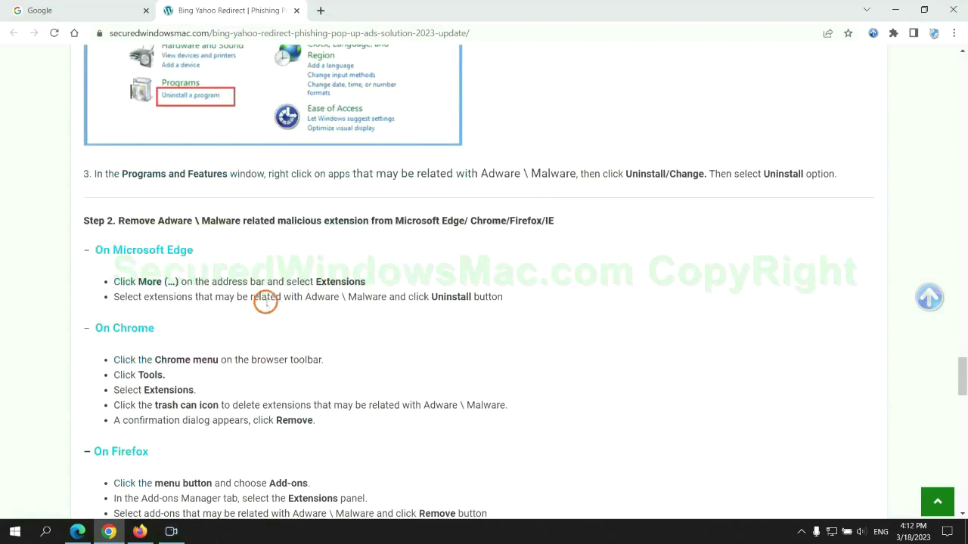
{"action": "left_click_drag", "start_coordinate": [277, 221], "coordinate": [373, 220]}
{"action": "left_click", "coordinate": [332, 254]}
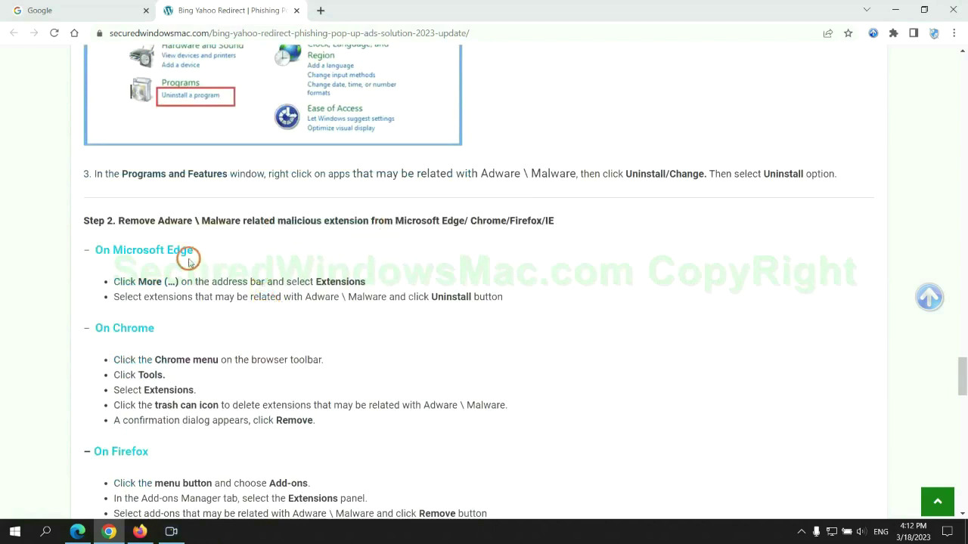
{"action": "left_click", "coordinate": [82, 525]}
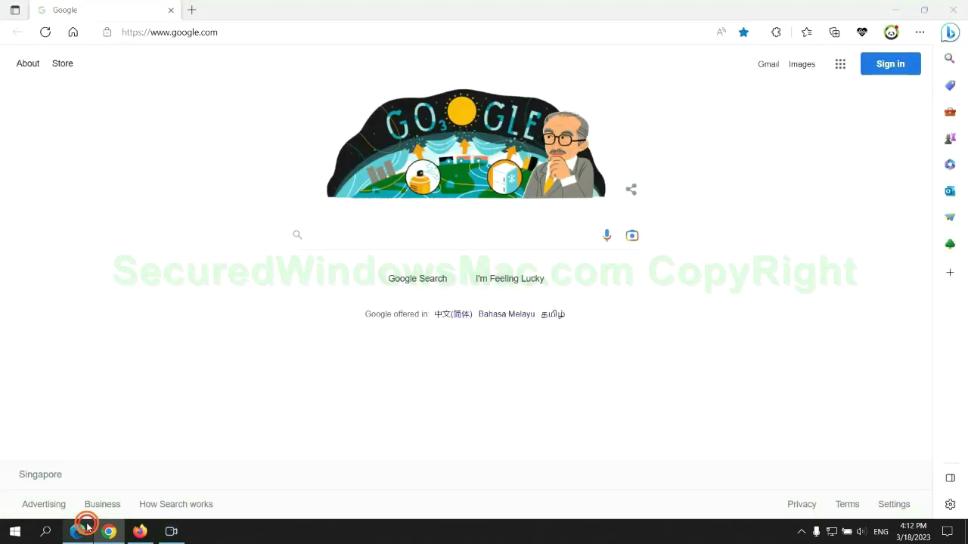
{"action": "left_click", "coordinate": [802, 34]}
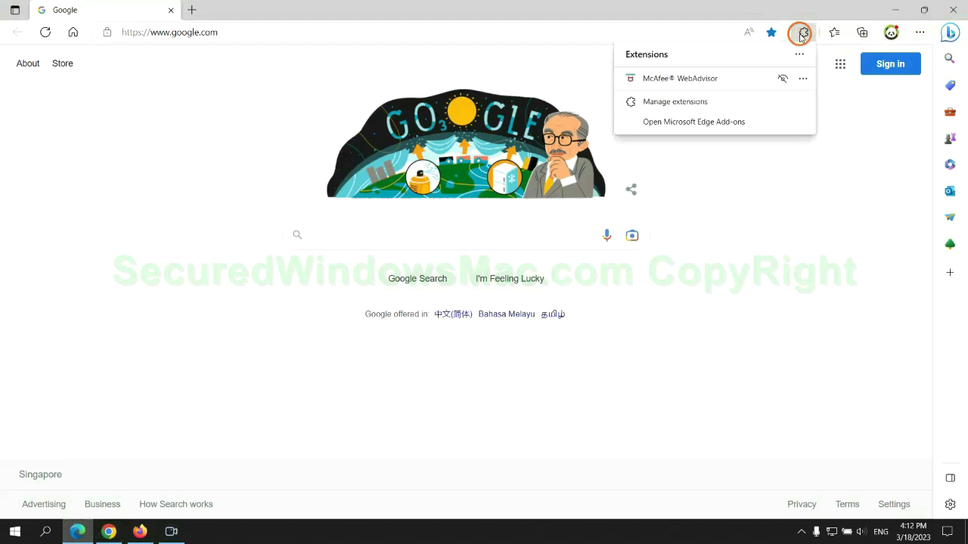
{"action": "left_click", "coordinate": [671, 99]}
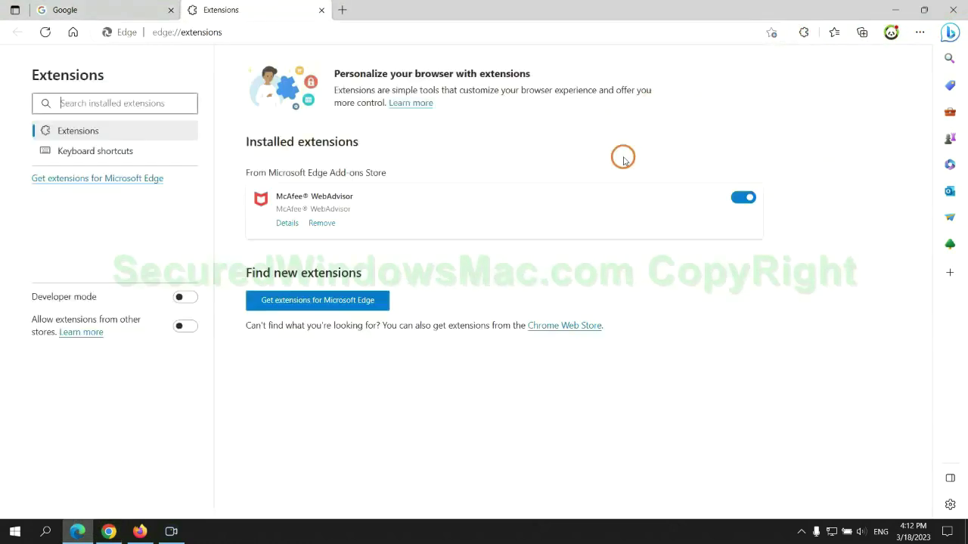
{"action": "left_click", "coordinate": [322, 224]}
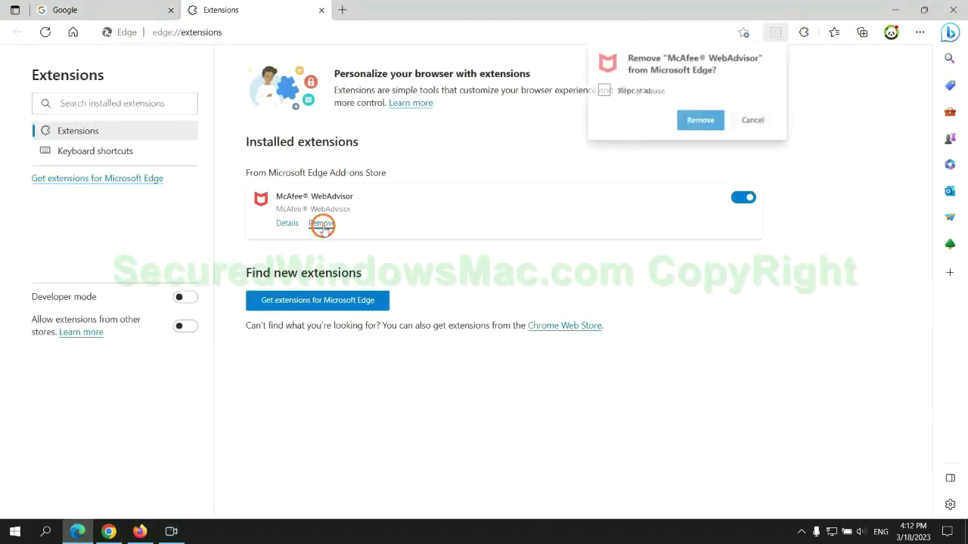
{"action": "left_click", "coordinate": [697, 118]}
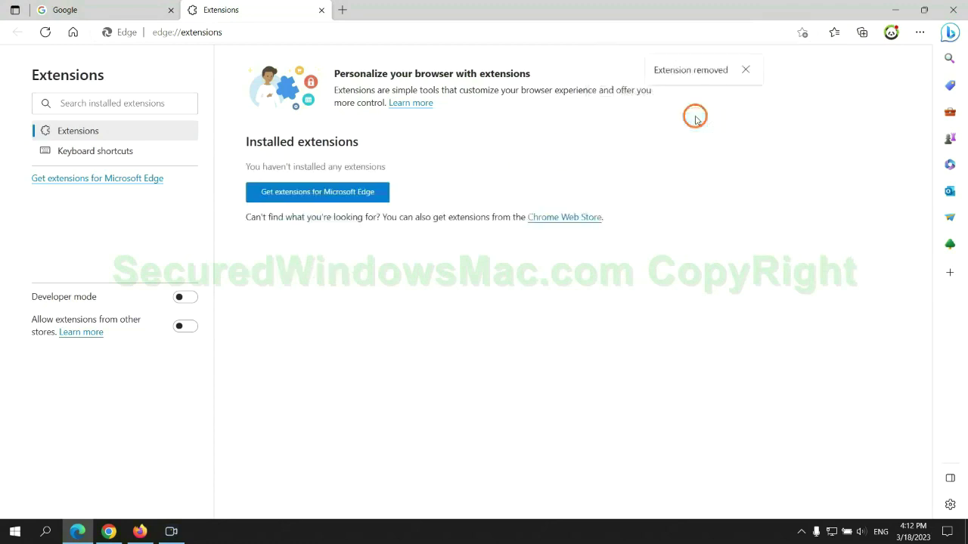
{"action": "left_click", "coordinate": [321, 10]}
Step: Switch to Chrome, remove the Ecosia extension through the extensions manager, and close its uninstall feedback page
{"action": "left_click", "coordinate": [114, 532]}
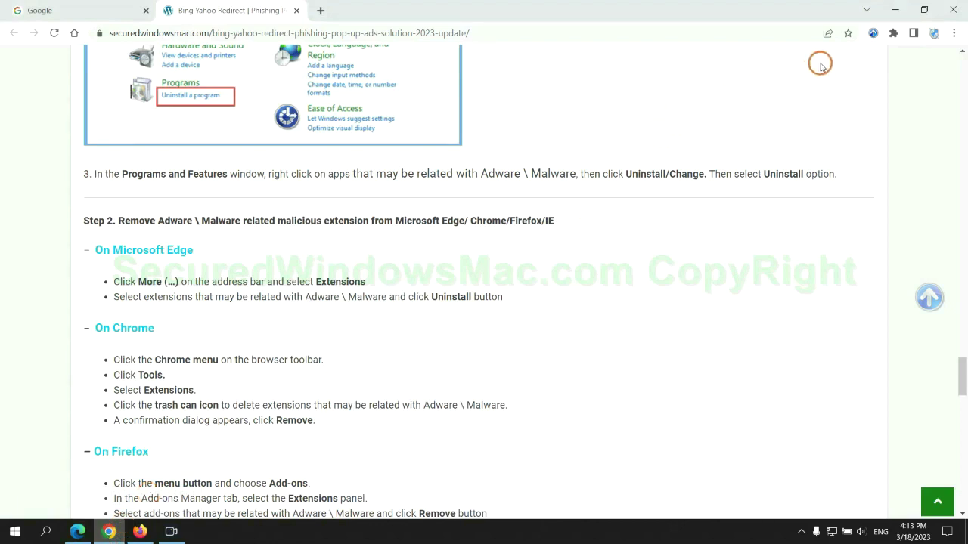
{"action": "left_click", "coordinate": [893, 32]}
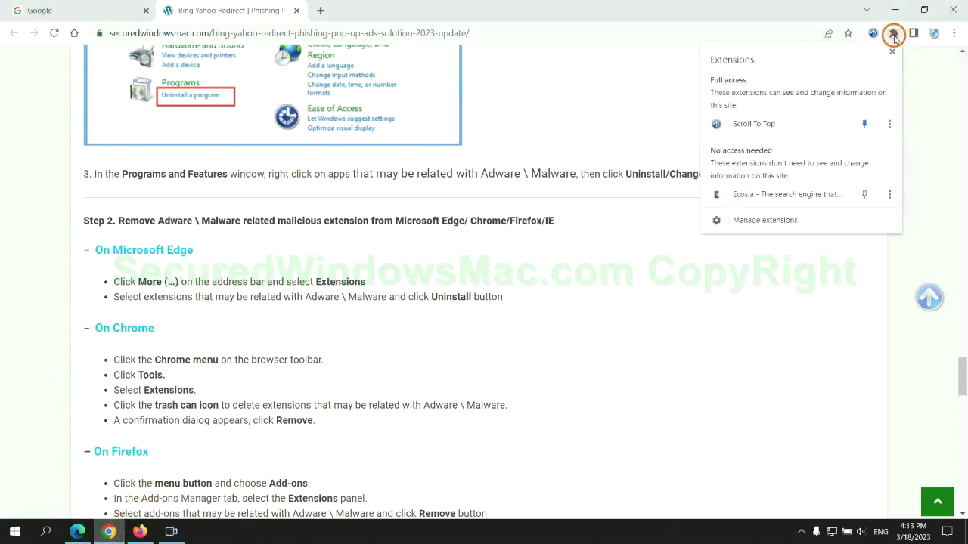
{"action": "left_click", "coordinate": [785, 221]}
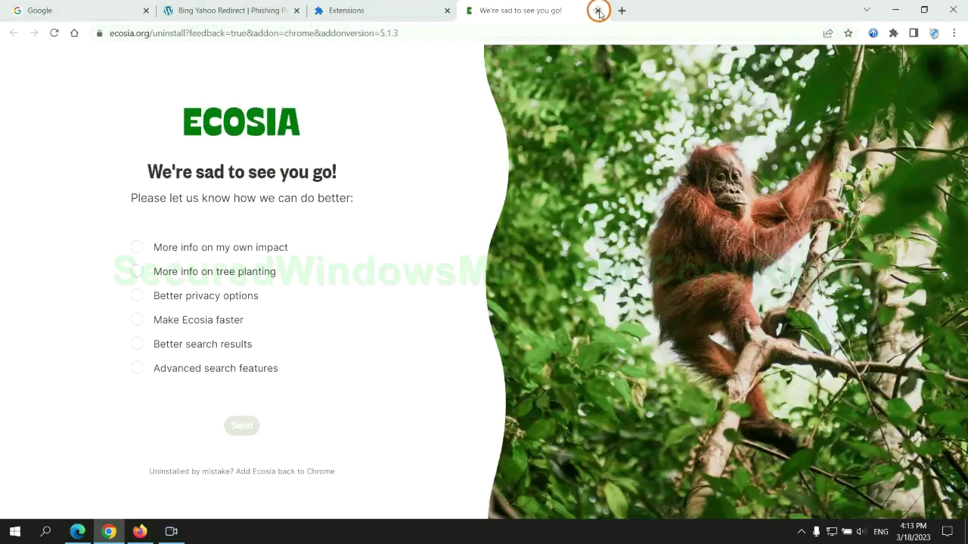
{"action": "left_click", "coordinate": [597, 10]}
Step: Switch to Firefox and remove the Enhancer for YouTube extension through the add-ons manager
{"action": "left_click", "coordinate": [141, 529]}
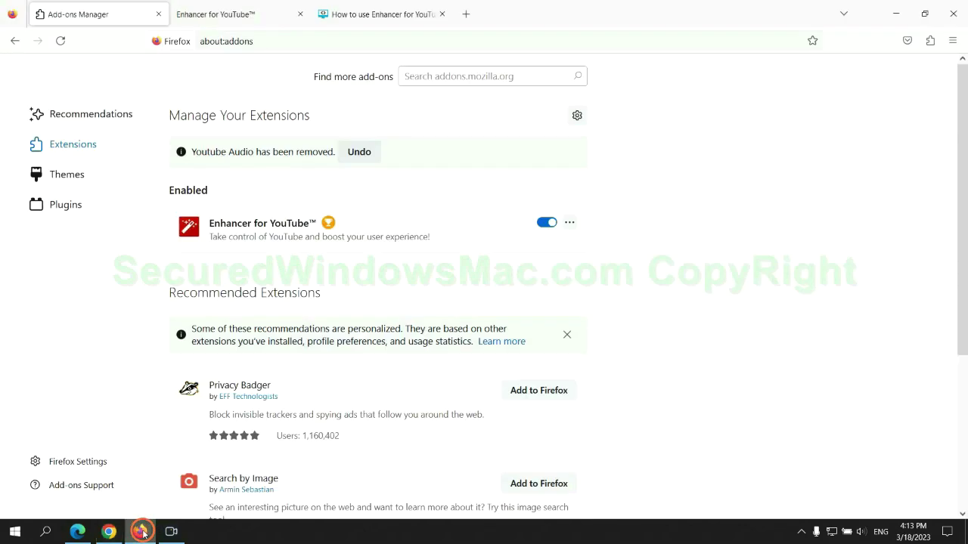
{"action": "left_click", "coordinate": [928, 41]}
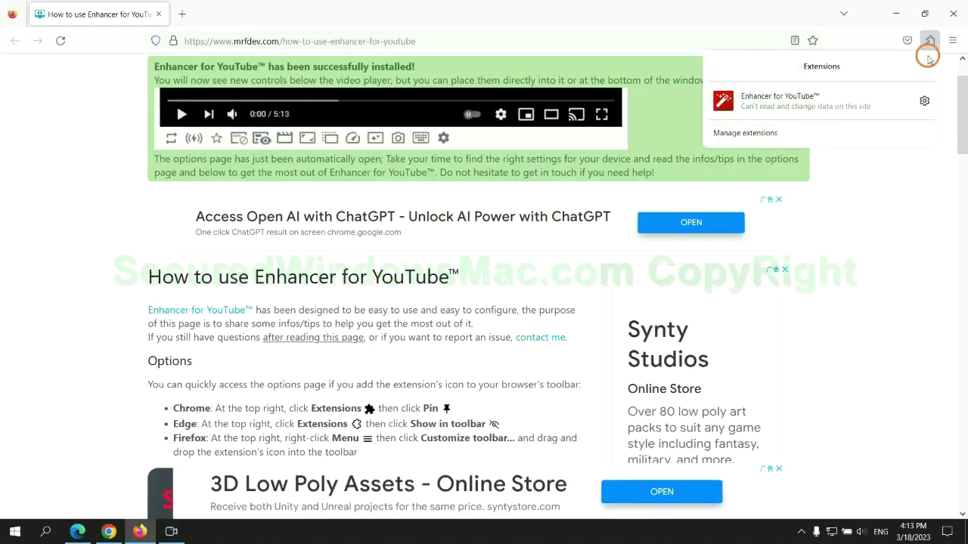
{"action": "left_click", "coordinate": [834, 130]}
{"action": "left_click", "coordinate": [569, 185]}
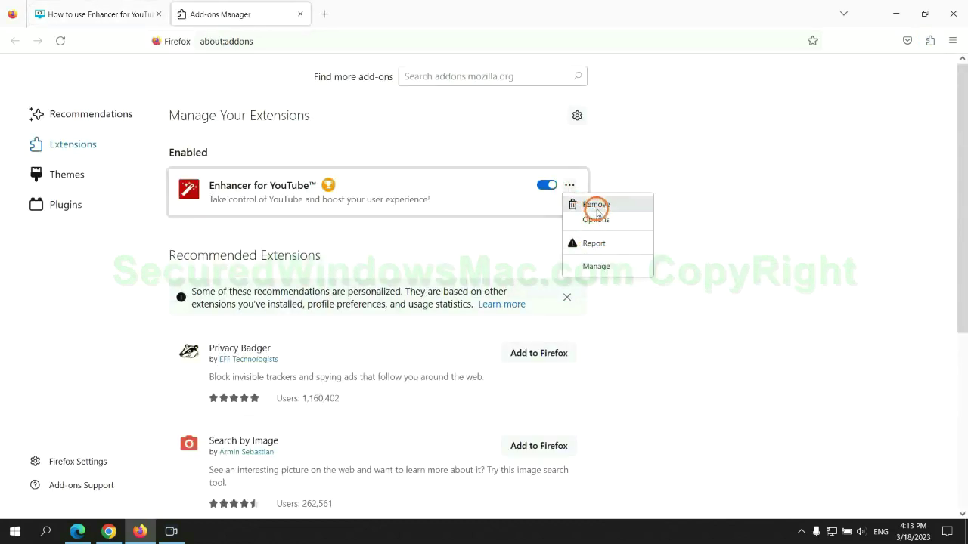
{"action": "left_click", "coordinate": [595, 204]}
{"action": "left_click", "coordinate": [536, 113]}
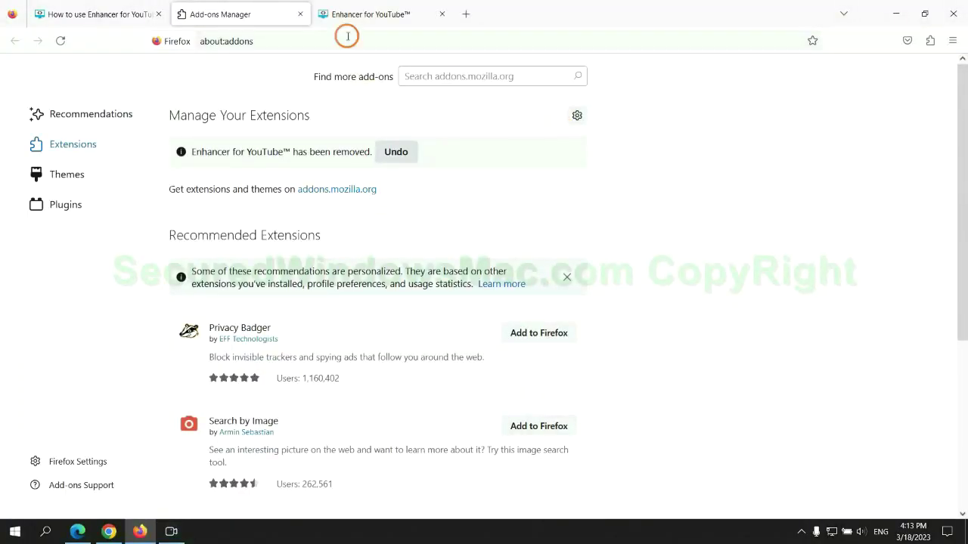
Step: Return to the guide in Chrome, consult Step 3, and open Registry Editor from the Run dialog with the command "regedit"
{"action": "key", "text": "alt+Tab"}
{"action": "left_click_drag", "start_coordinate": [225, 214], "coordinate": [276, 222]}
{"action": "left_click", "coordinate": [282, 240]}
{"action": "scroll", "coordinate": [281, 241], "scroll_direction": "down", "scroll_amount": 2}
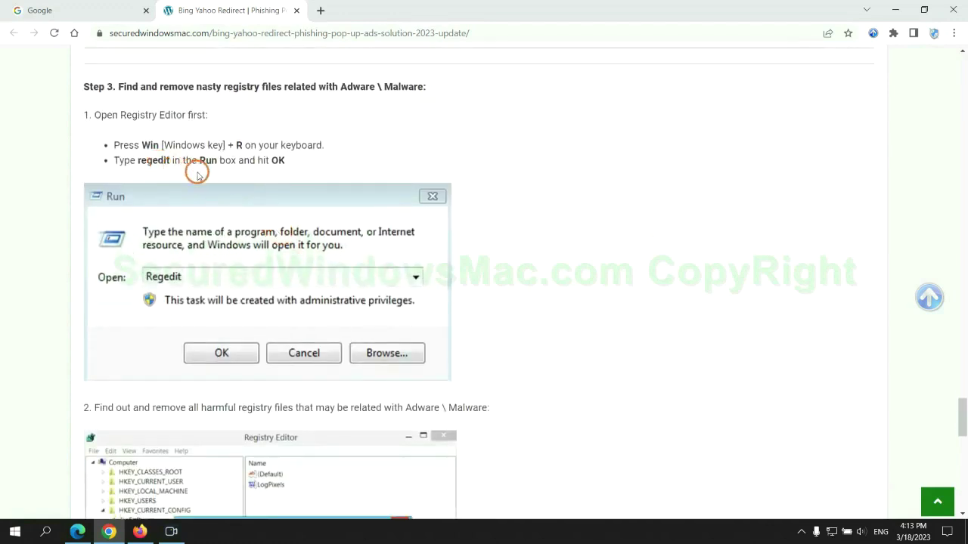
{"action": "key", "text": "super+r"}
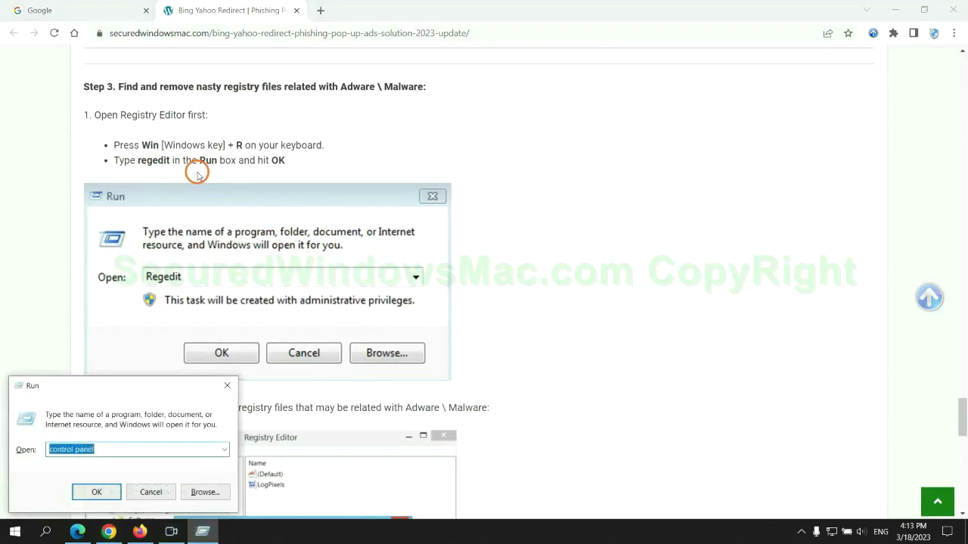
{"action": "type", "text": "rege"}
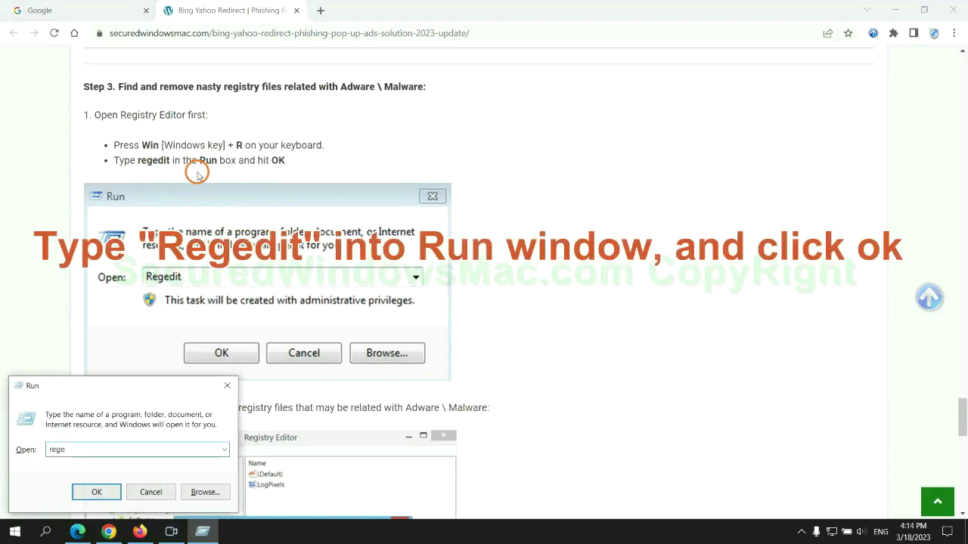
{"action": "type", "text": "dit"}
{"action": "key", "text": "Return"}
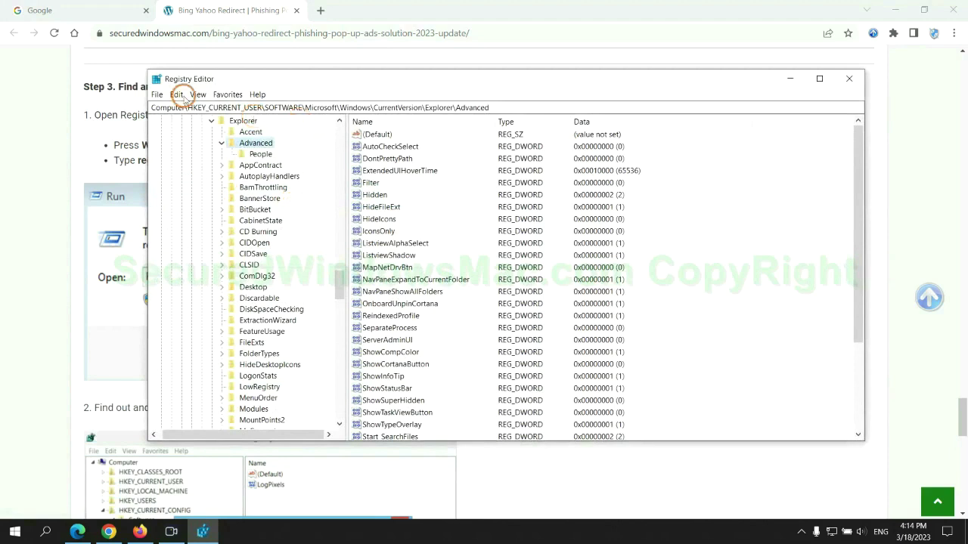
Step: Search the registry for "Apps" and start deleting the StoreAppsOnTaskbar value
{"action": "left_click", "coordinate": [176, 95]}
{"action": "left_click", "coordinate": [189, 182]}
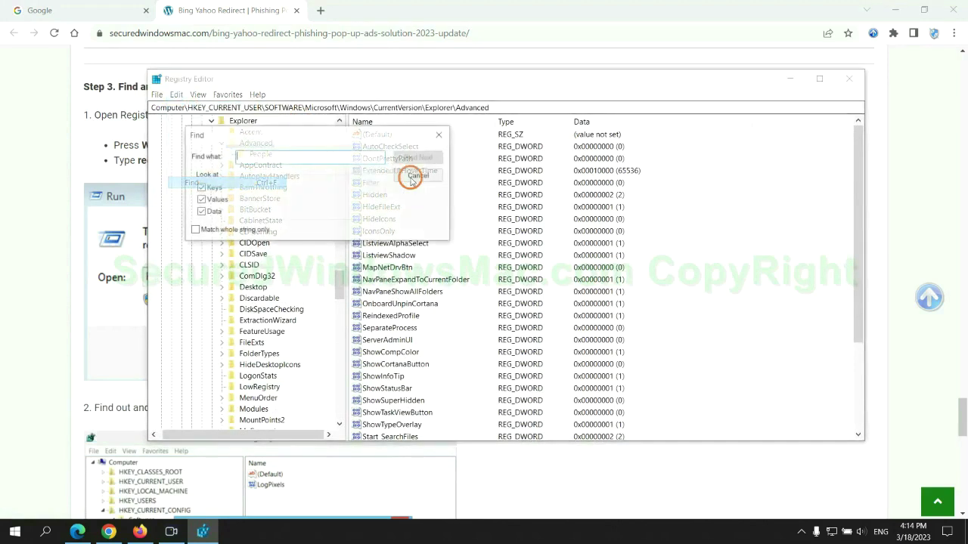
{"action": "type", "text": "Apps"}
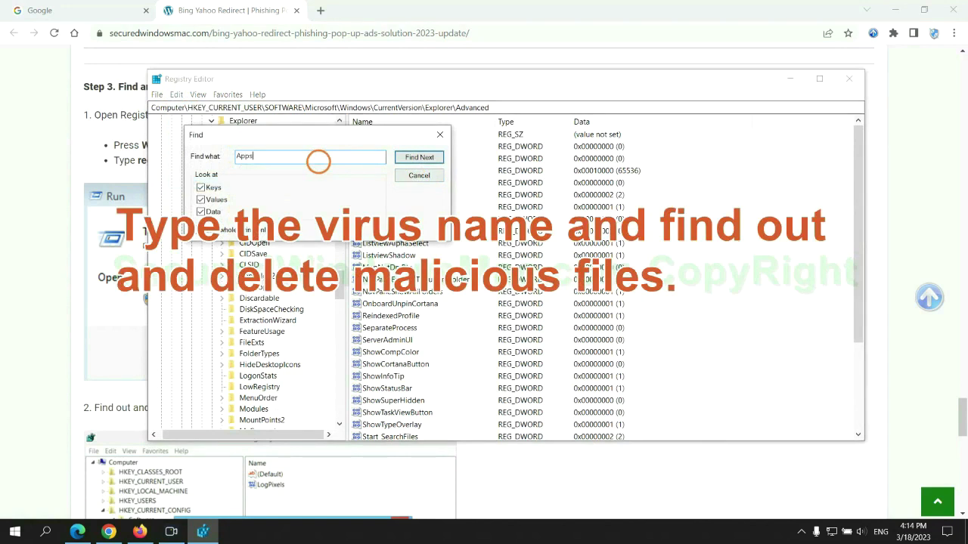
{"action": "key", "text": "Return"}
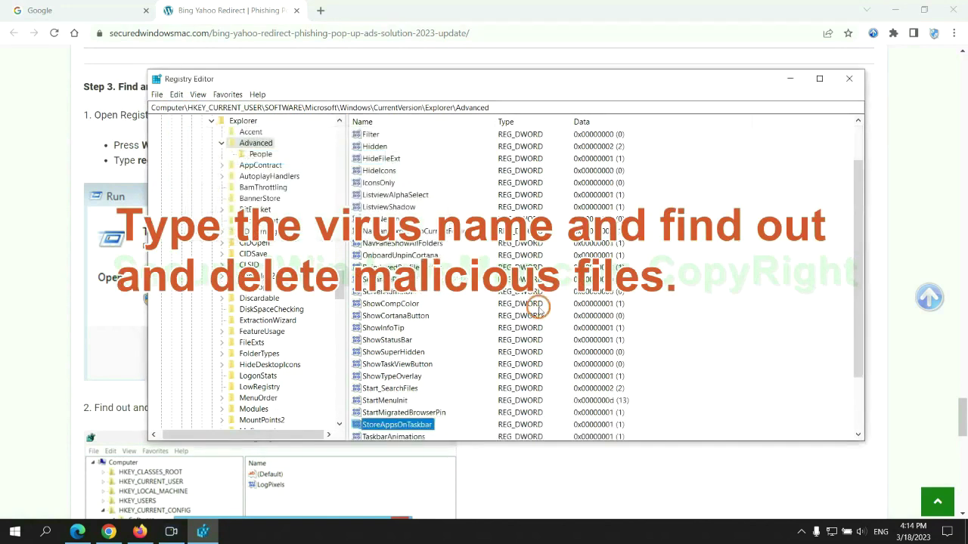
{"action": "right_click", "coordinate": [437, 354]}
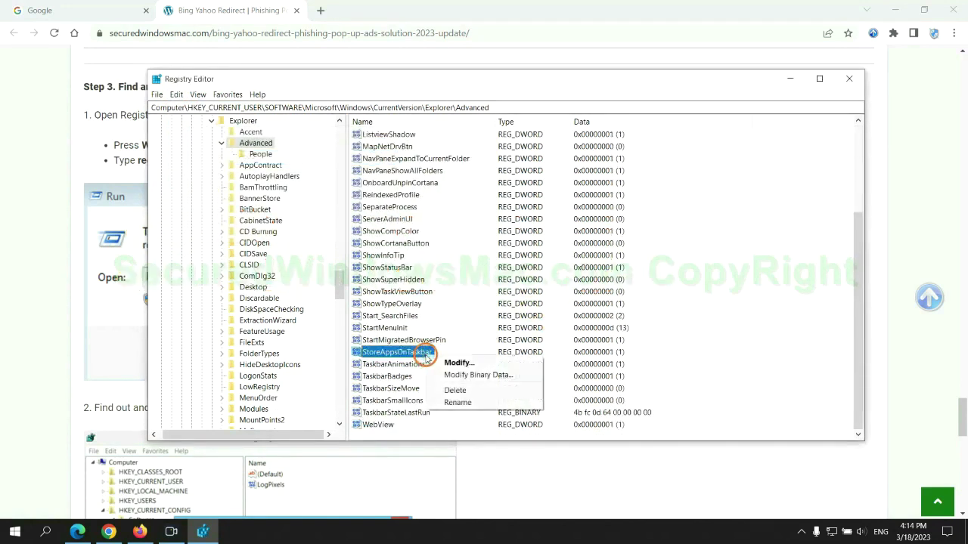
{"action": "left_click", "coordinate": [459, 392]}
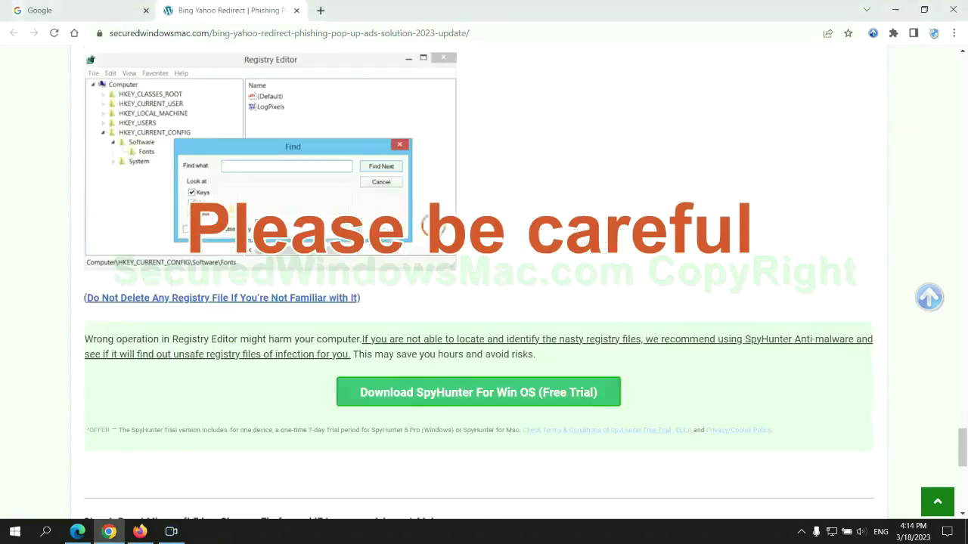
Step: Consult Step 4 of the guide, switch to Microsoft Edge, and open the dialog for choosing which browsing data to clear
{"action": "scroll", "coordinate": [429, 226], "scroll_direction": "down", "scroll_amount": 1}
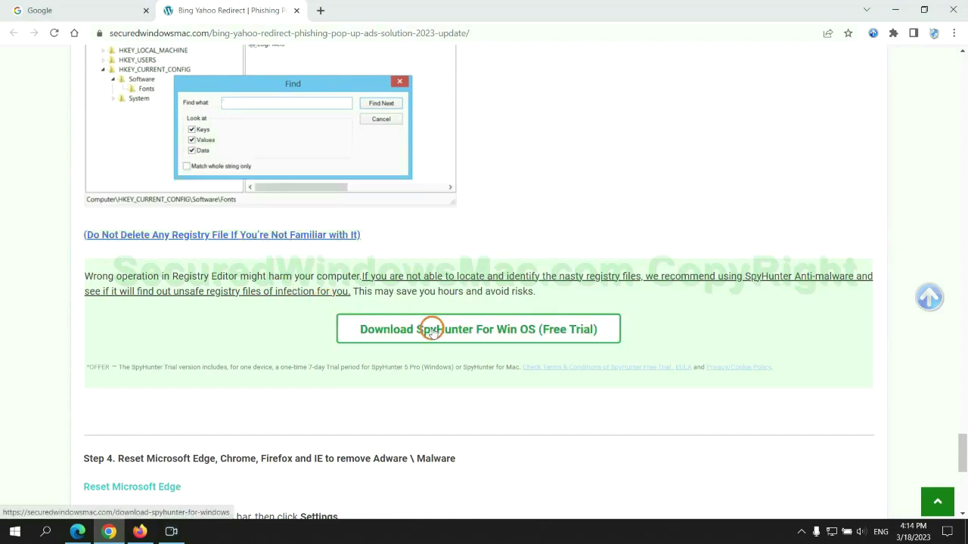
{"action": "scroll", "coordinate": [430, 328], "scroll_direction": "down", "scroll_amount": 5}
{"action": "double_click", "coordinate": [128, 80]}
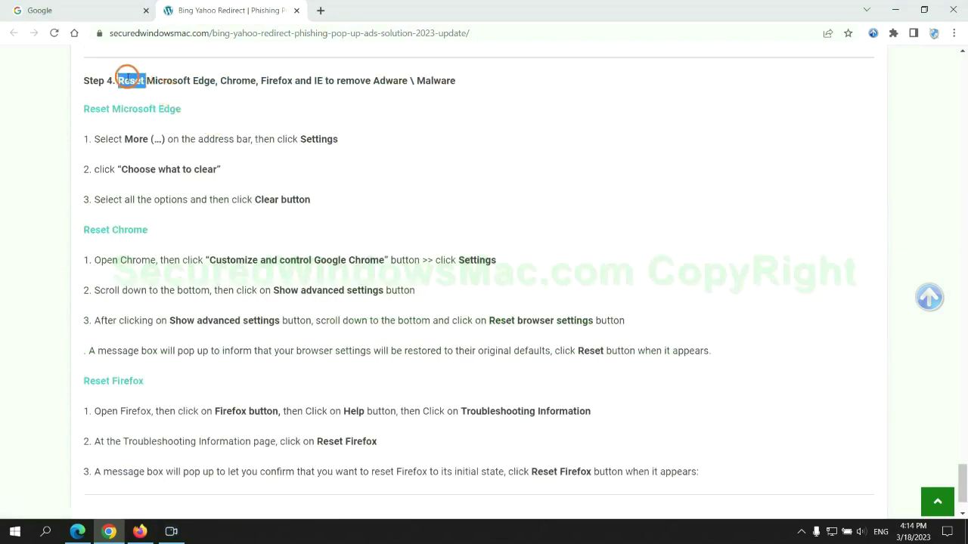
{"action": "left_click", "coordinate": [400, 96]}
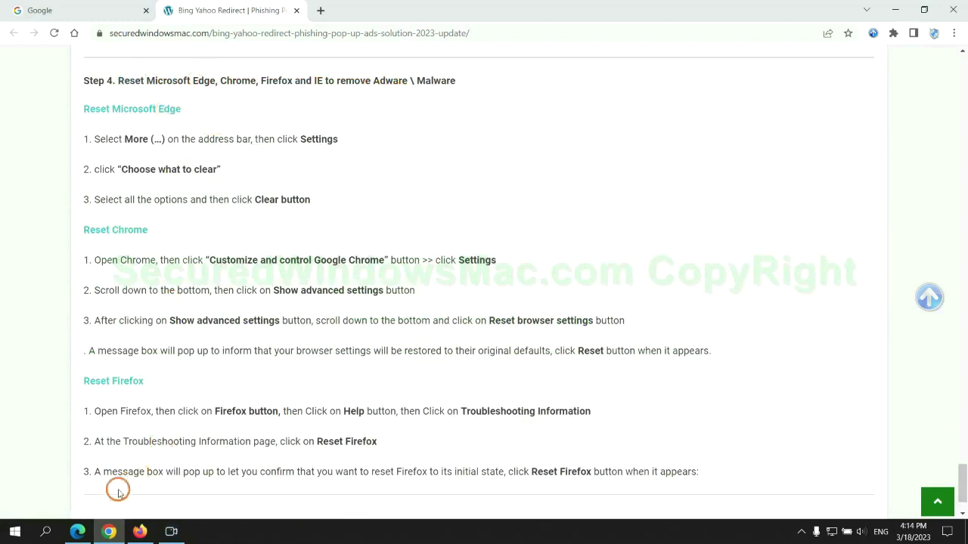
{"action": "left_click", "coordinate": [81, 532]}
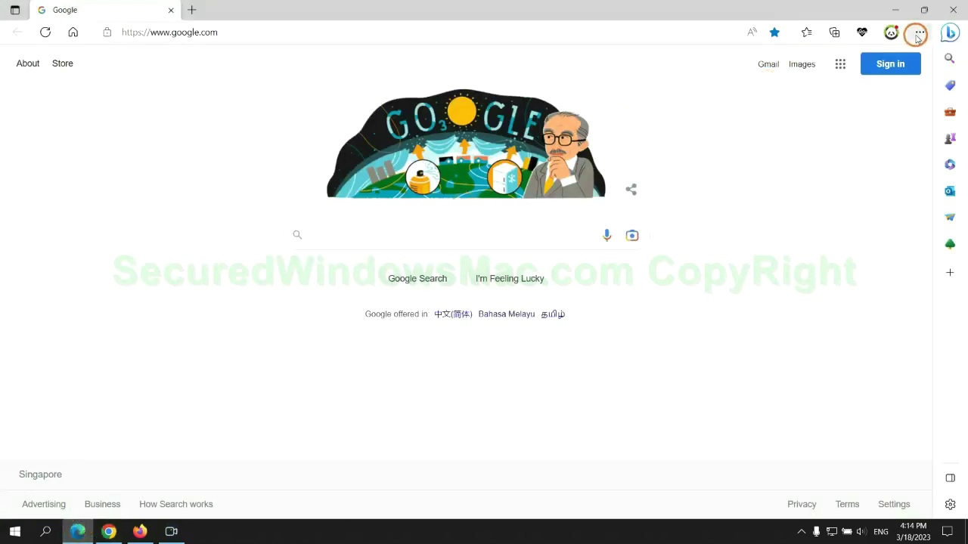
{"action": "left_click", "coordinate": [917, 35]}
{"action": "left_click", "coordinate": [760, 466]}
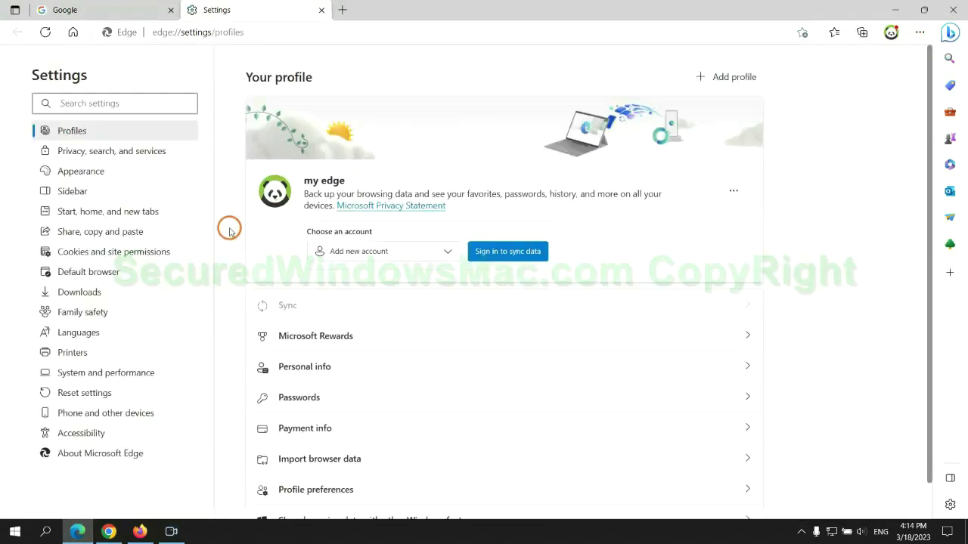
{"action": "left_click", "coordinate": [159, 157]}
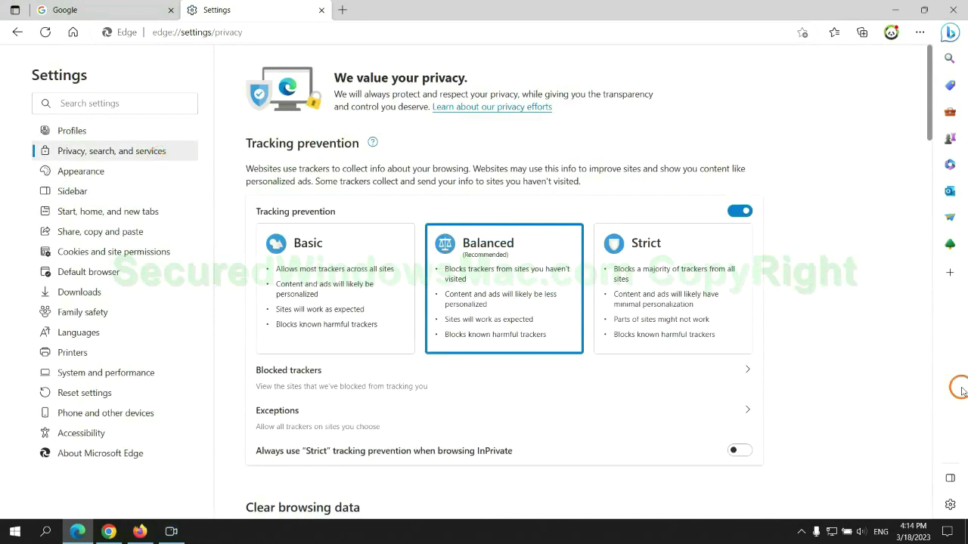
{"action": "scroll", "coordinate": [795, 335], "scroll_direction": "down", "scroll_amount": 3}
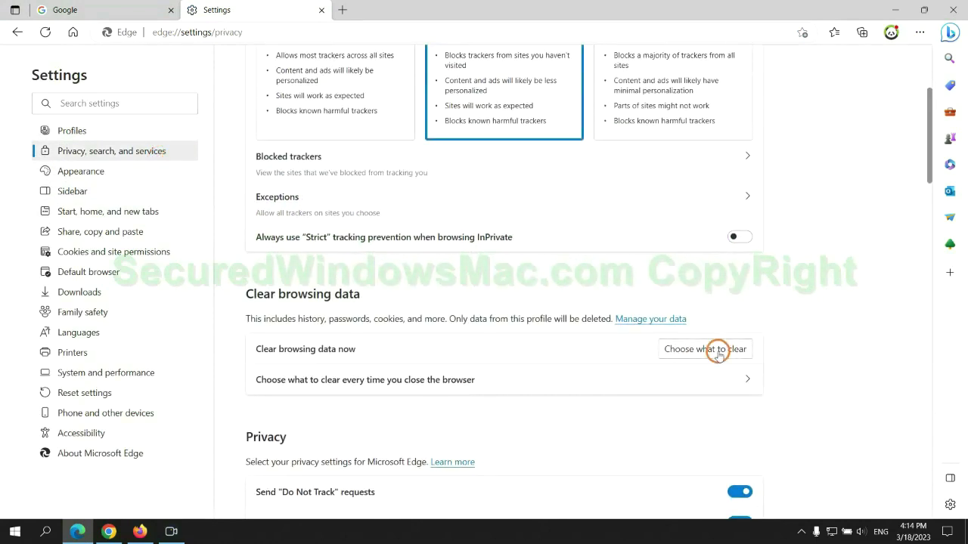
{"action": "left_click", "coordinate": [717, 350]}
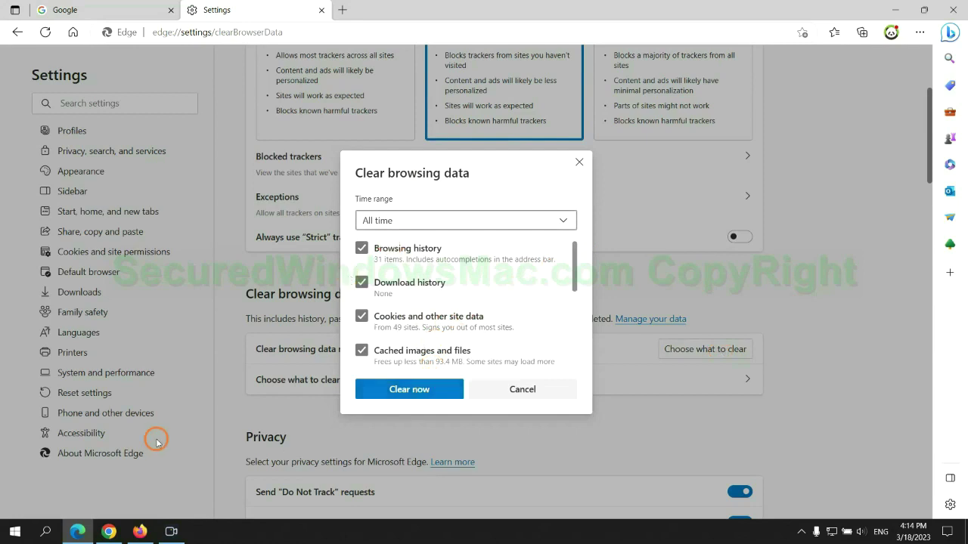
Step: Switch to Chrome, search its settings for "reset", and open the confirmation for restoring settings to their original defaults
{"action": "left_click", "coordinate": [109, 532]}
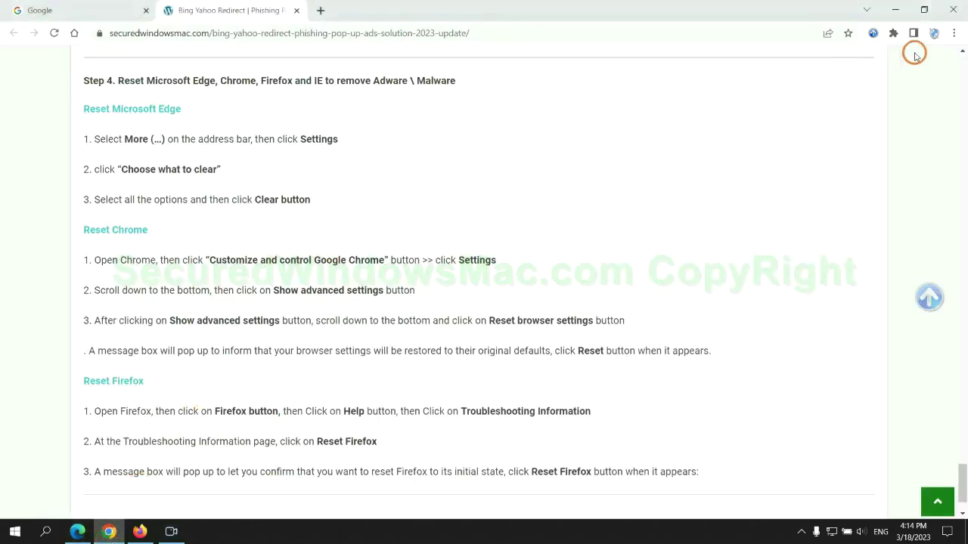
{"action": "left_click", "coordinate": [953, 34]}
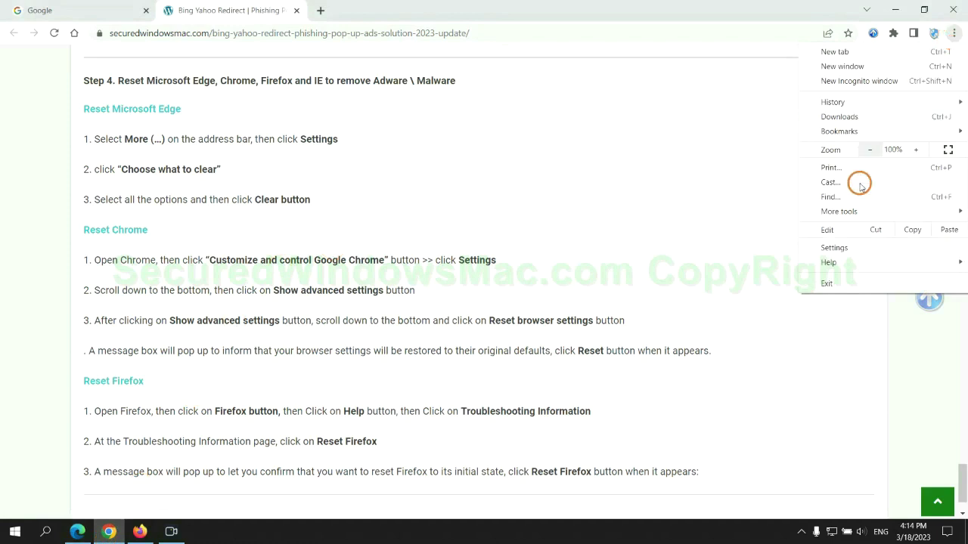
{"action": "left_click", "coordinate": [840, 247]}
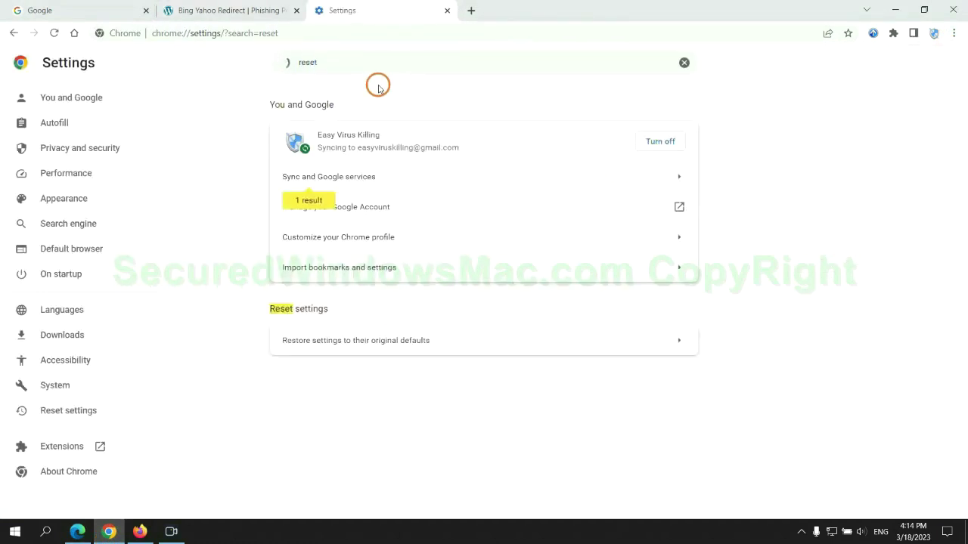
{"action": "left_click", "coordinate": [507, 337]}
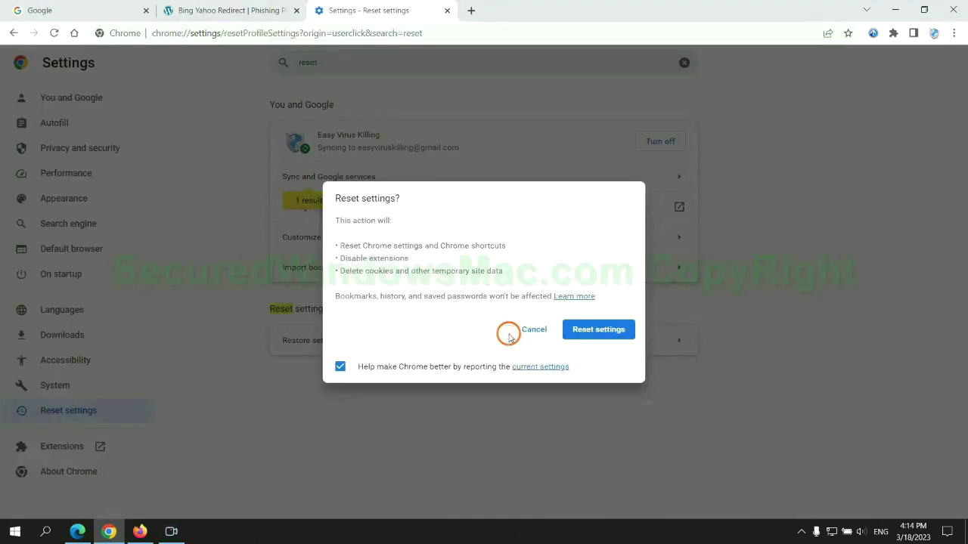
Step: Switch to Firefox, bring up the Refresh Firefox confirmation from its troubleshooting information page, and return to Chrome
{"action": "left_click", "coordinate": [140, 531]}
{"action": "left_click", "coordinate": [951, 40]}
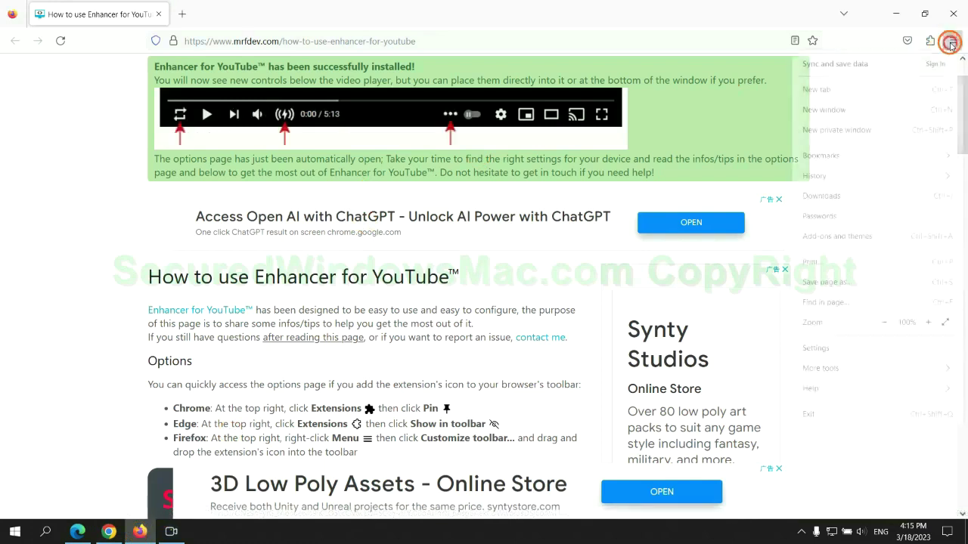
{"action": "left_click", "coordinate": [822, 390]}
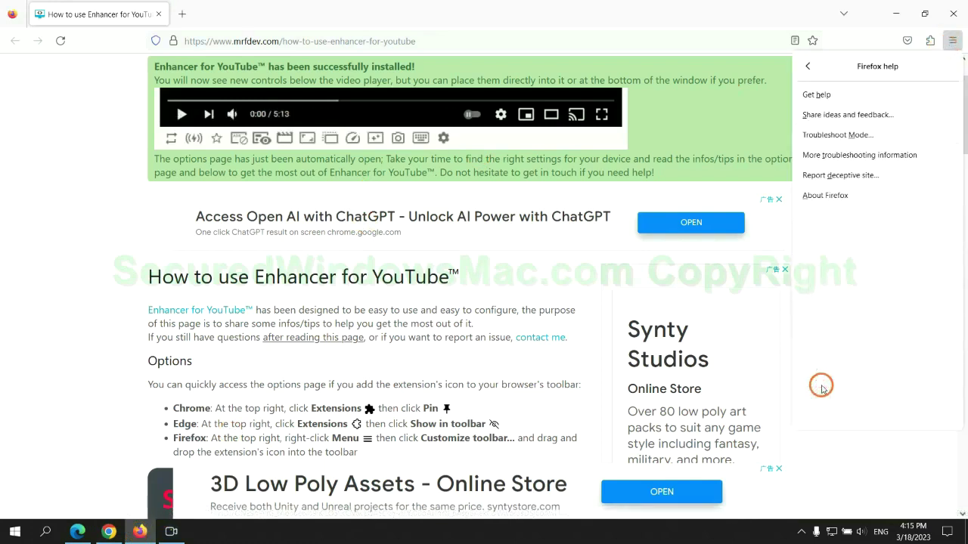
{"action": "left_click", "coordinate": [863, 156]}
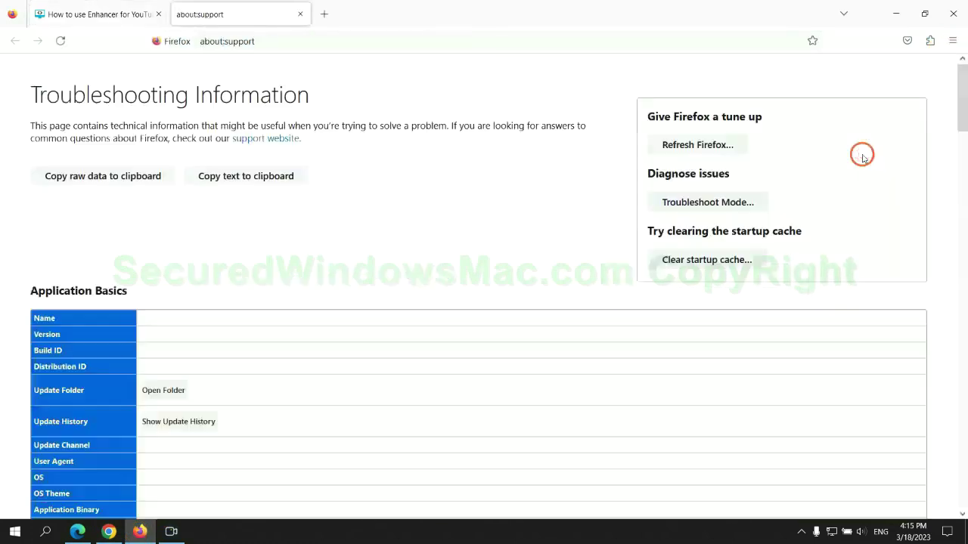
{"action": "left_click", "coordinate": [676, 144]}
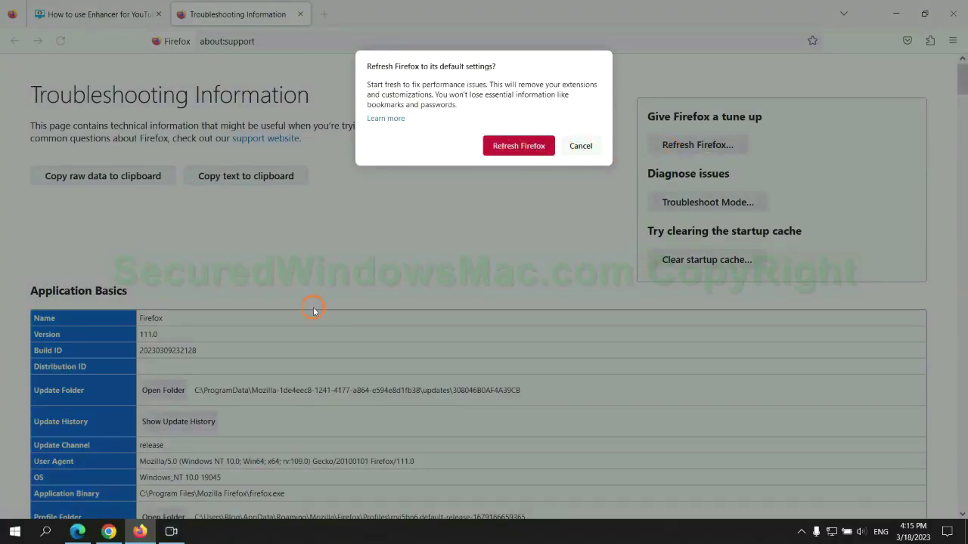
{"action": "left_click", "coordinate": [110, 529]}
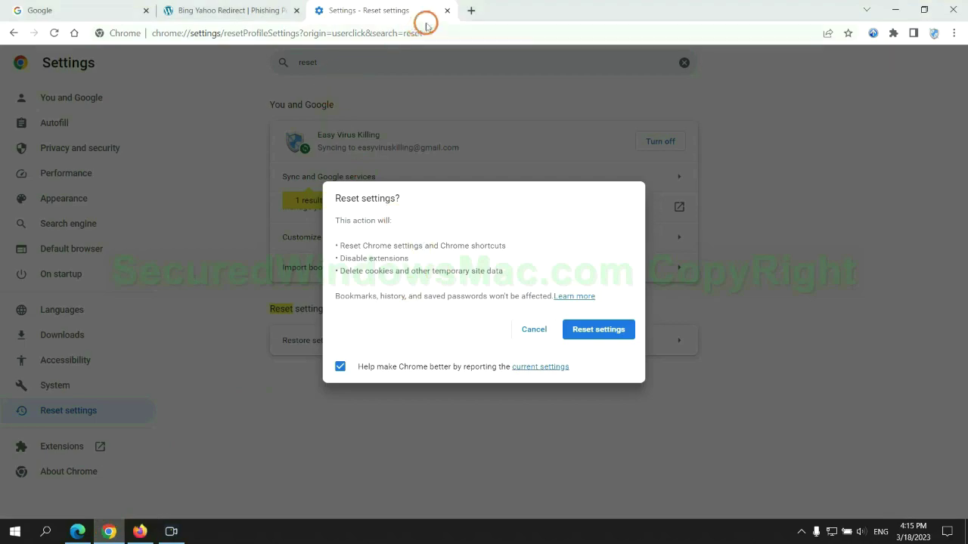